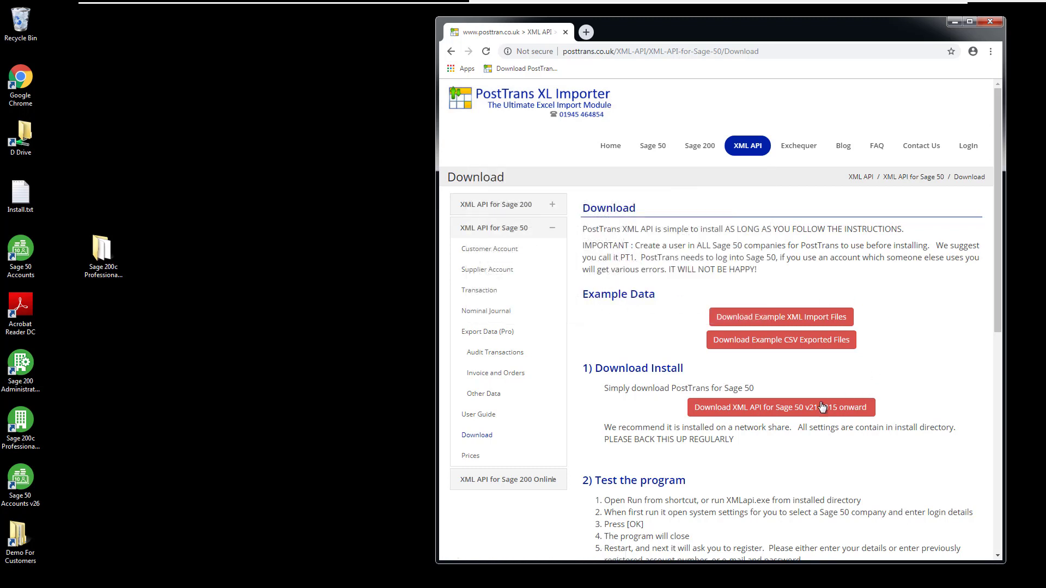
Step: Download the XML API installer for Sage 50 v21 2015 onward
click(805, 411)
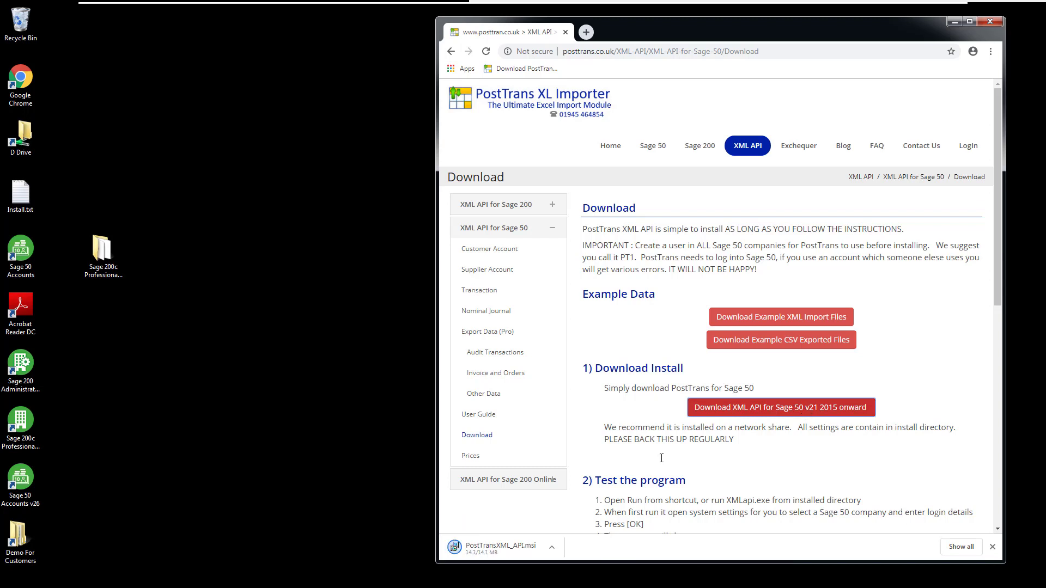
Step: Switch to Sage 50 Accounts, choose the Demonstration data company and log on as manager without a password
double_click(23, 258)
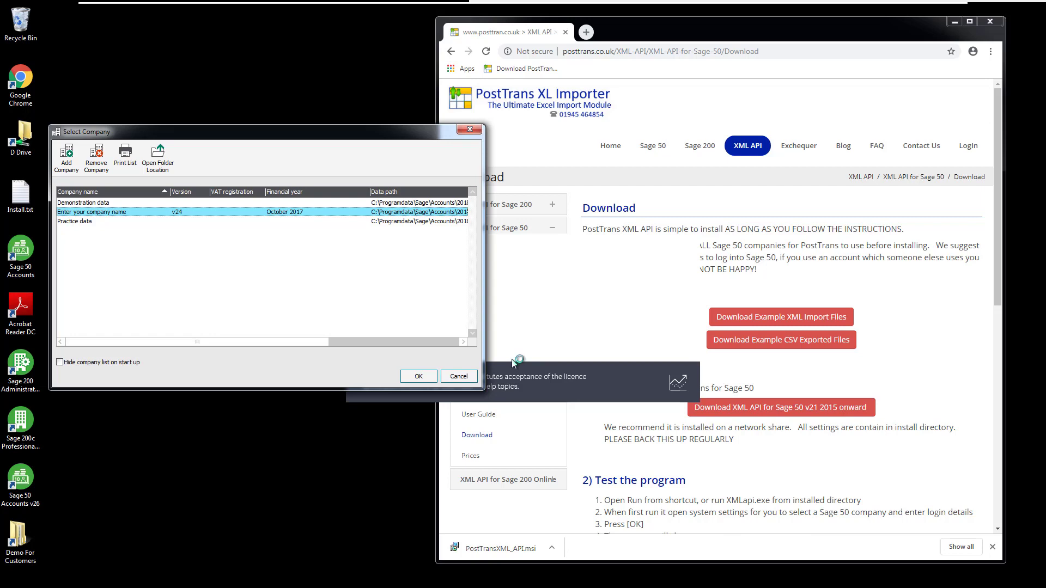
drag(403, 127, 389, 33)
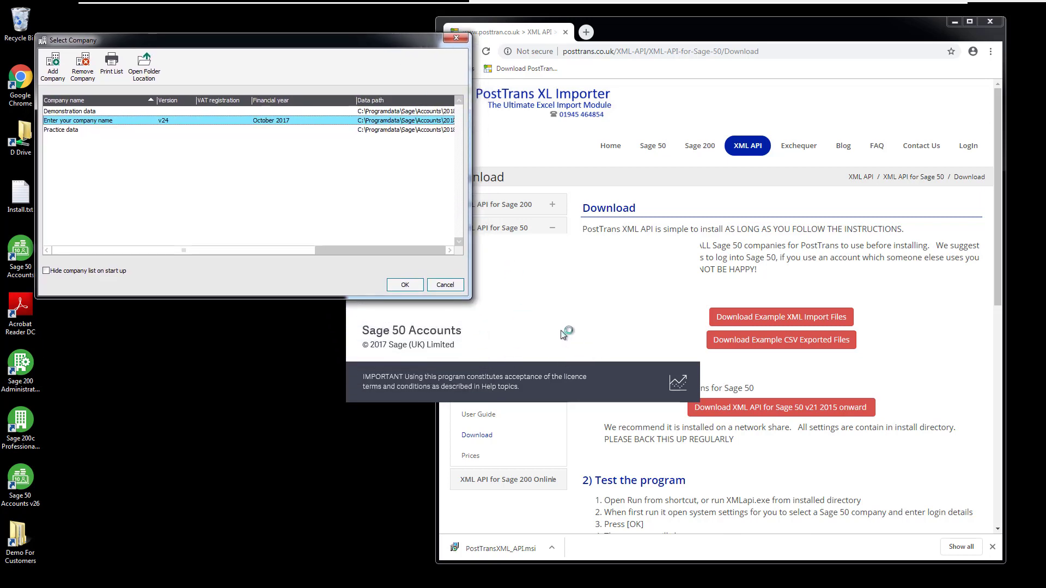
click(88, 111)
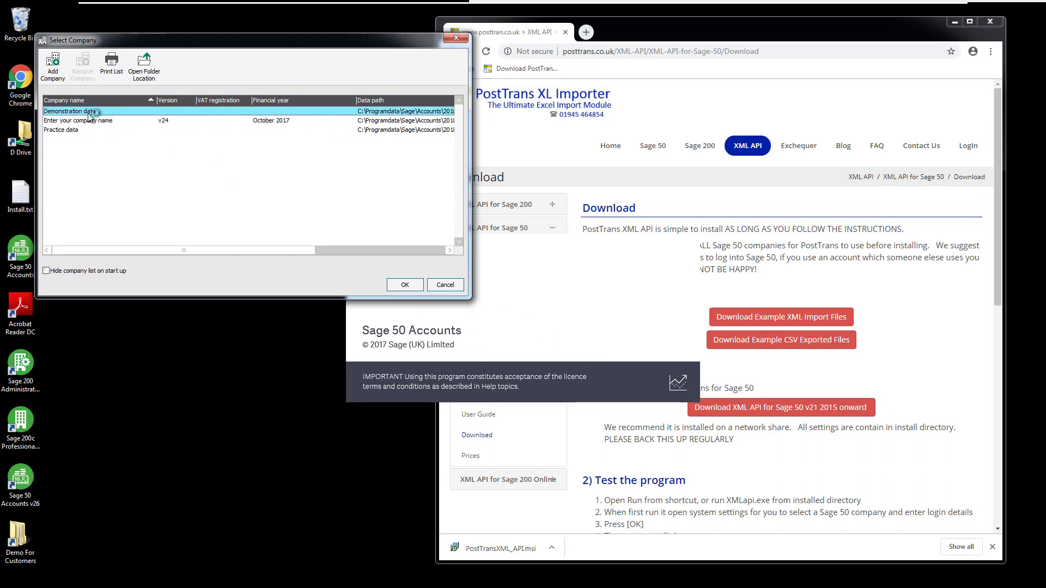
click(405, 285)
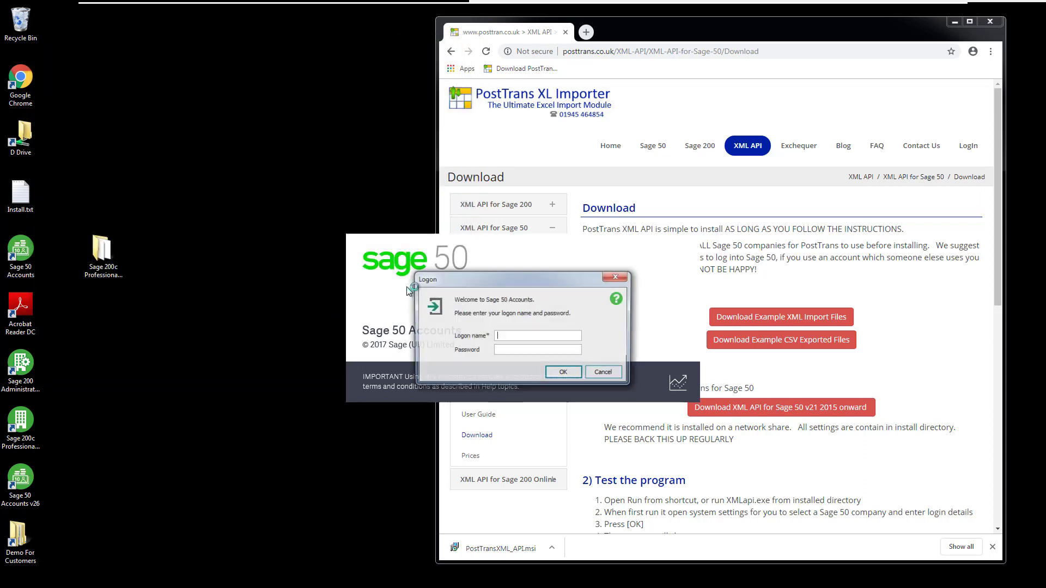
text(manager)
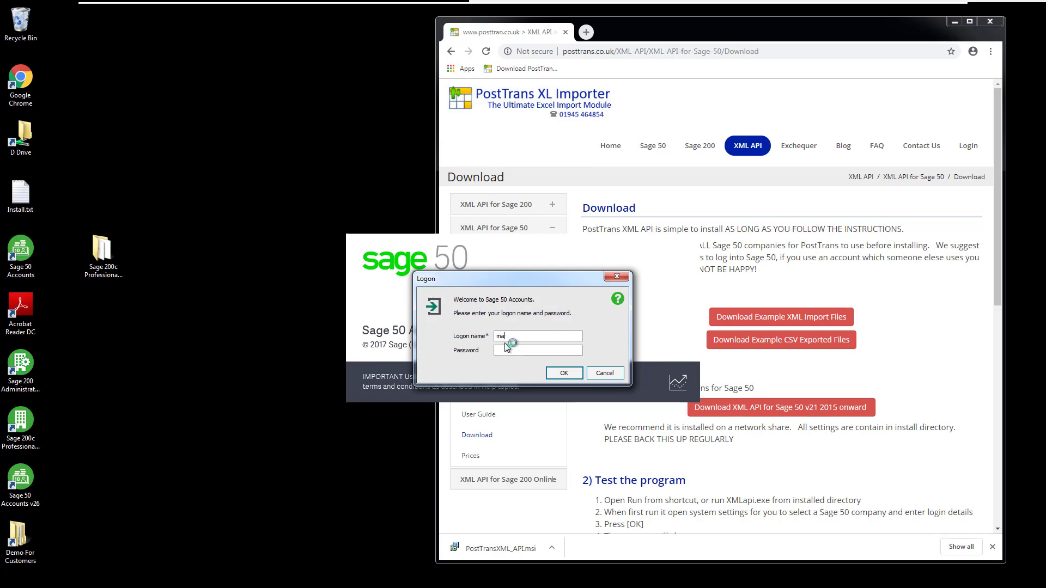
key(Tab)
key(Return)
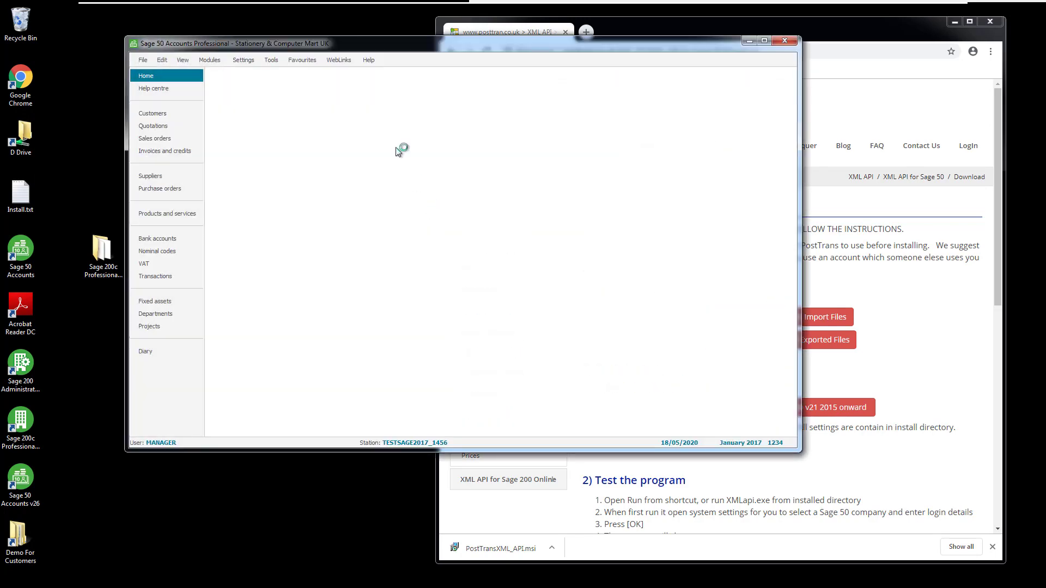
Step: Create a Sage 50 user named PT1 with full access and a password, and minimise Sage 50
click(245, 61)
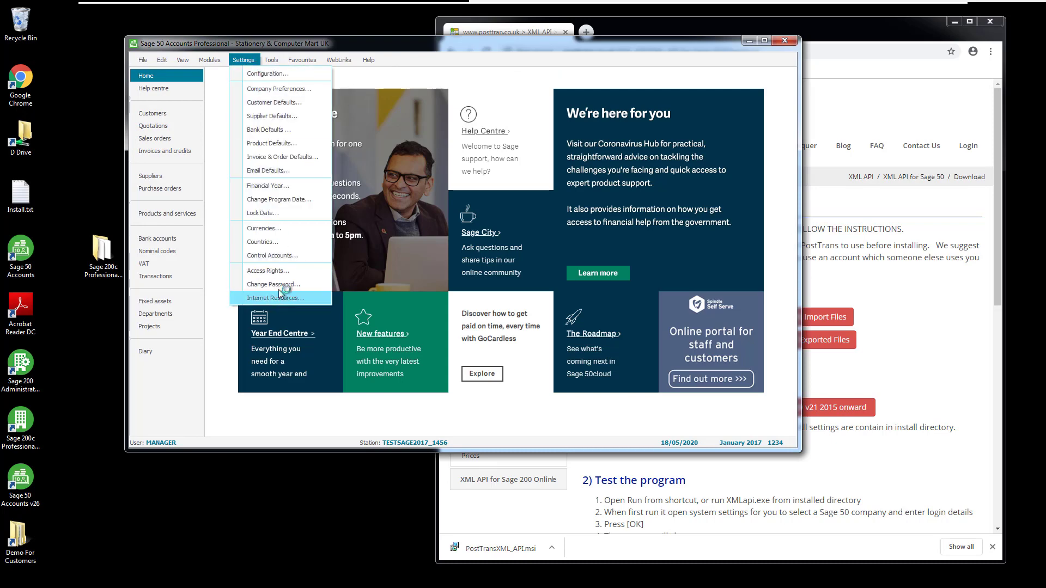
click(282, 272)
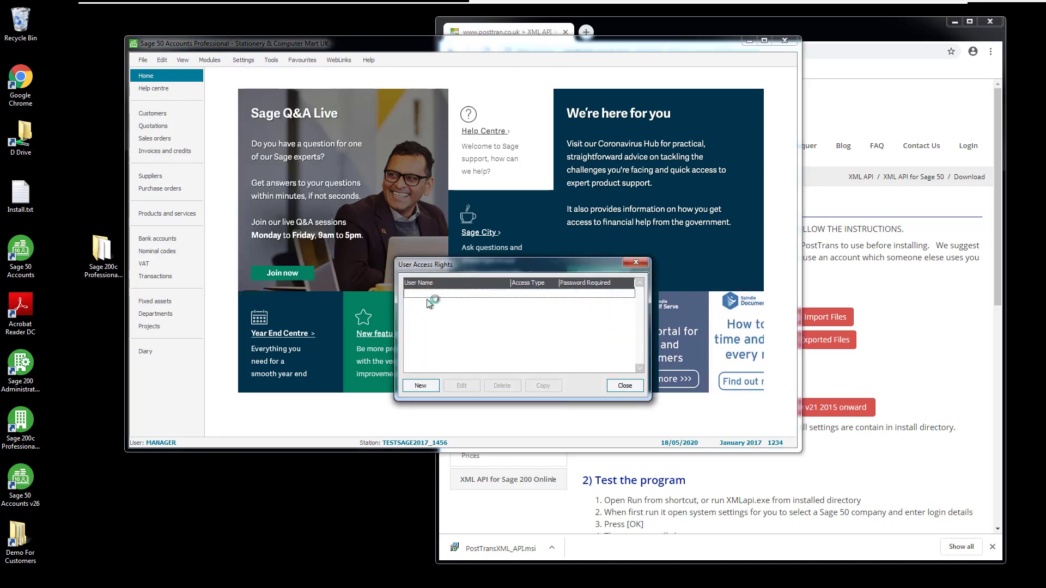
click(421, 385)
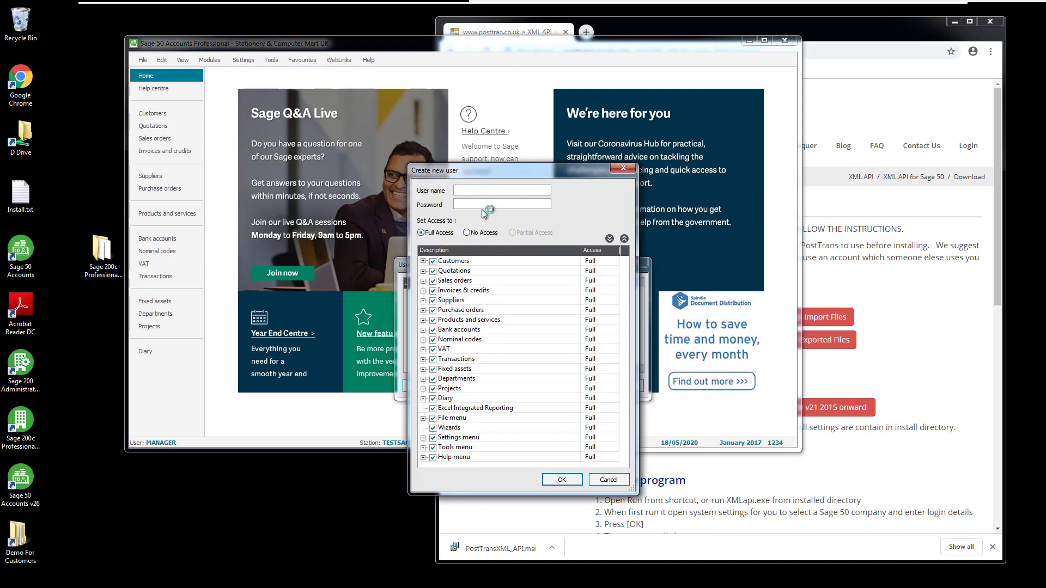
text(PT1)
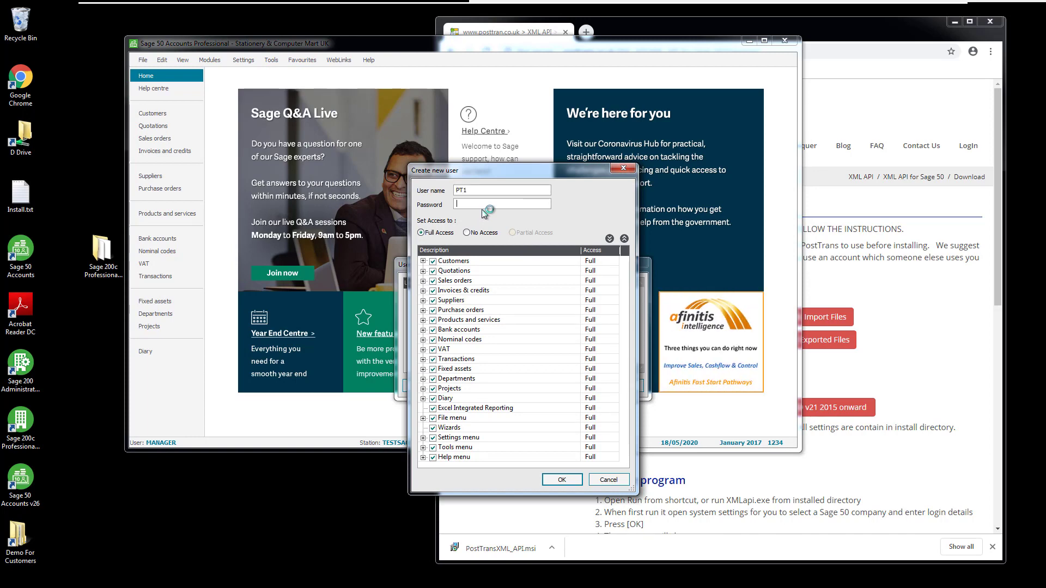
text(X)
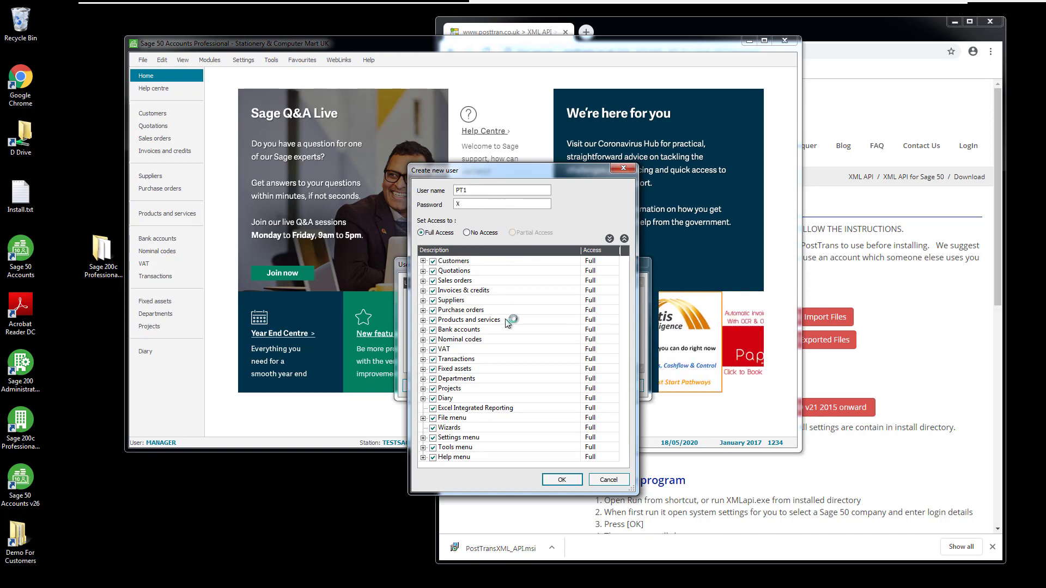
click(561, 479)
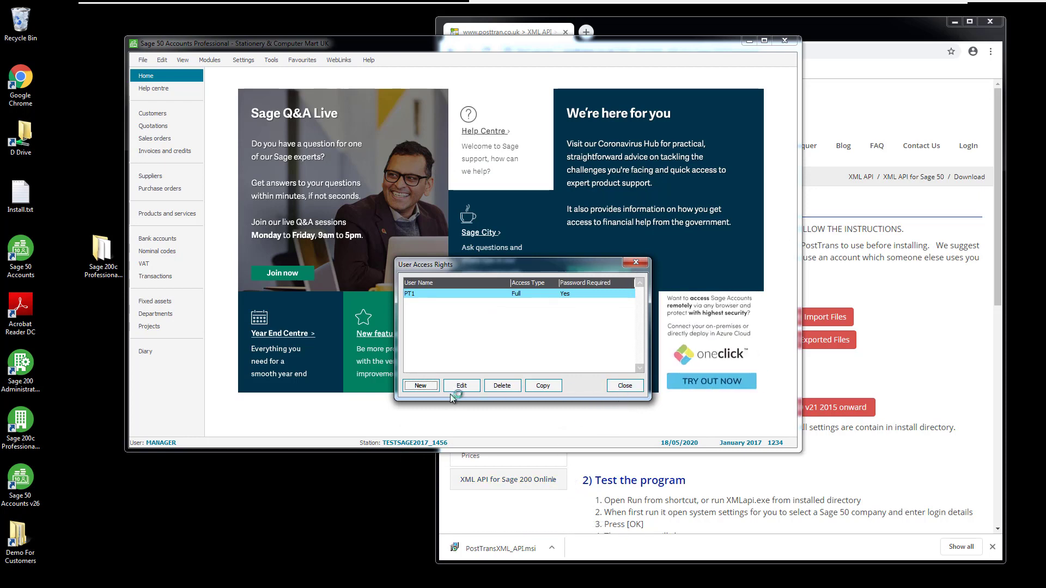
click(631, 386)
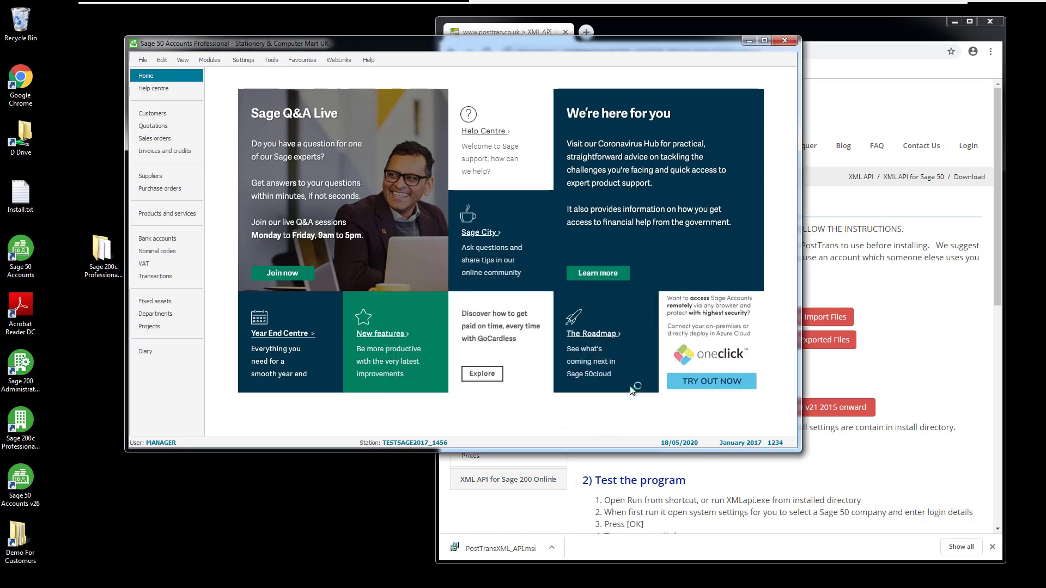
click(749, 41)
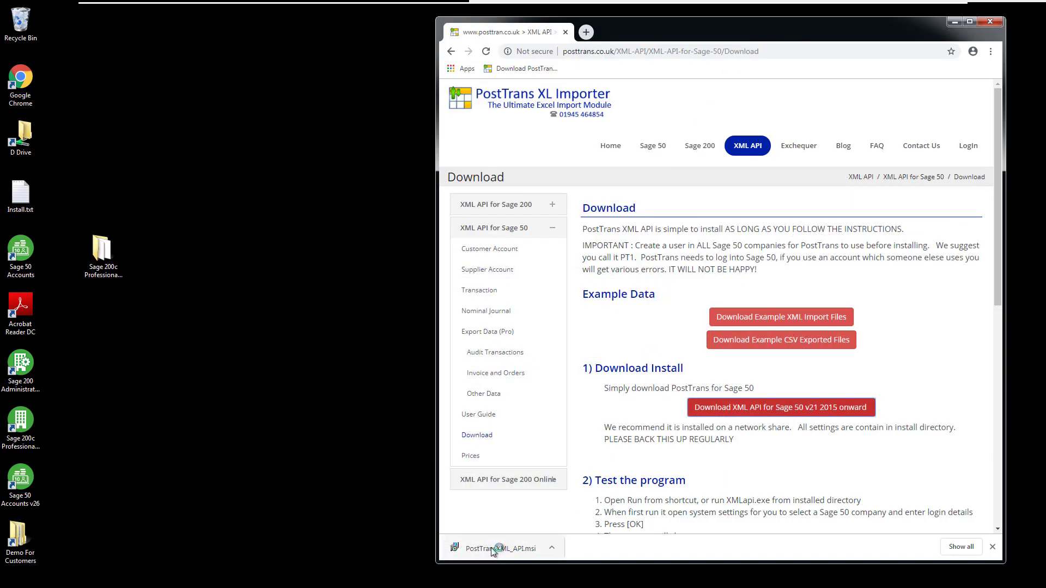
Step: Run the downloaded PostTransXML_API.msi installer and accept its license agreement
click(489, 550)
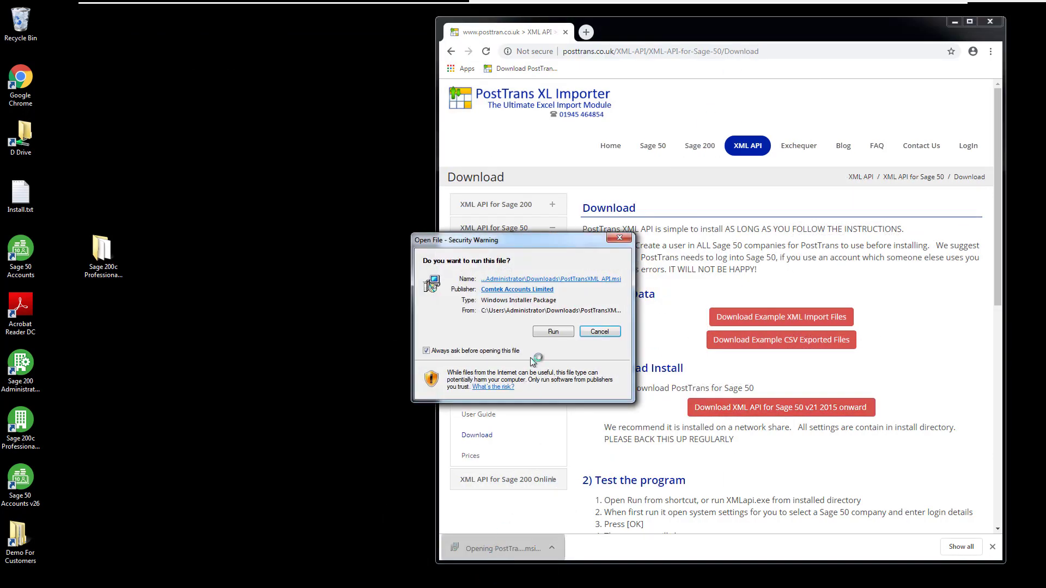
click(553, 332)
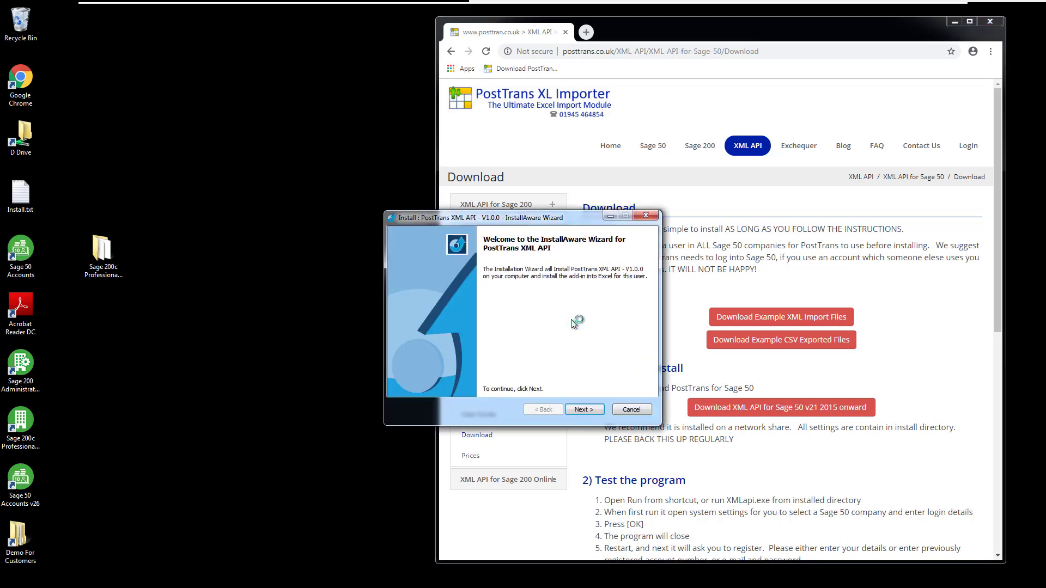
click(590, 409)
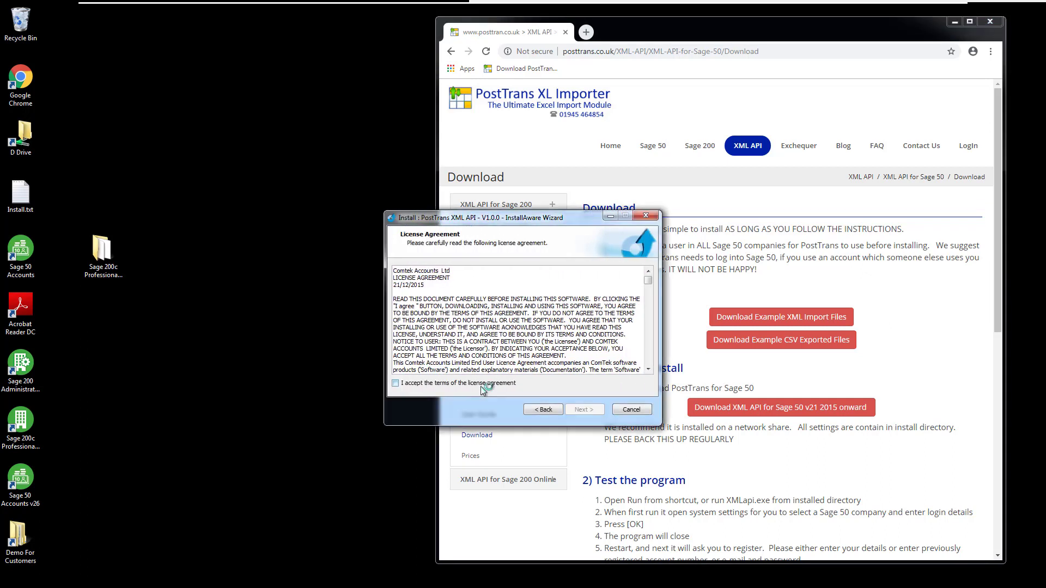
click(480, 384)
click(583, 410)
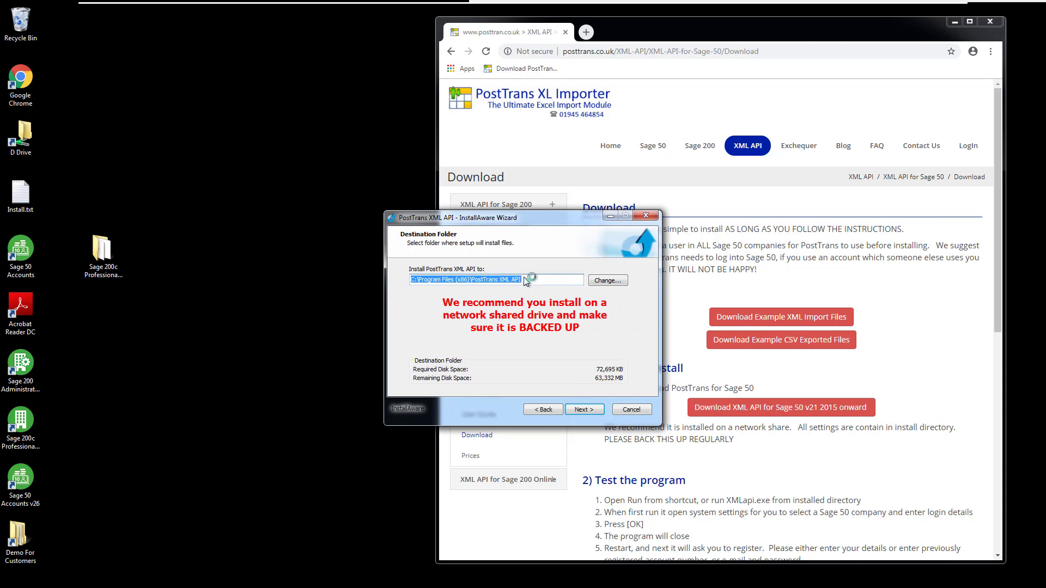
Step: Install PostTrans XML API to C:\Program Files (x86)\PostTrans XML API with the Sage 50 and Sage 200 Standard version
click(584, 411)
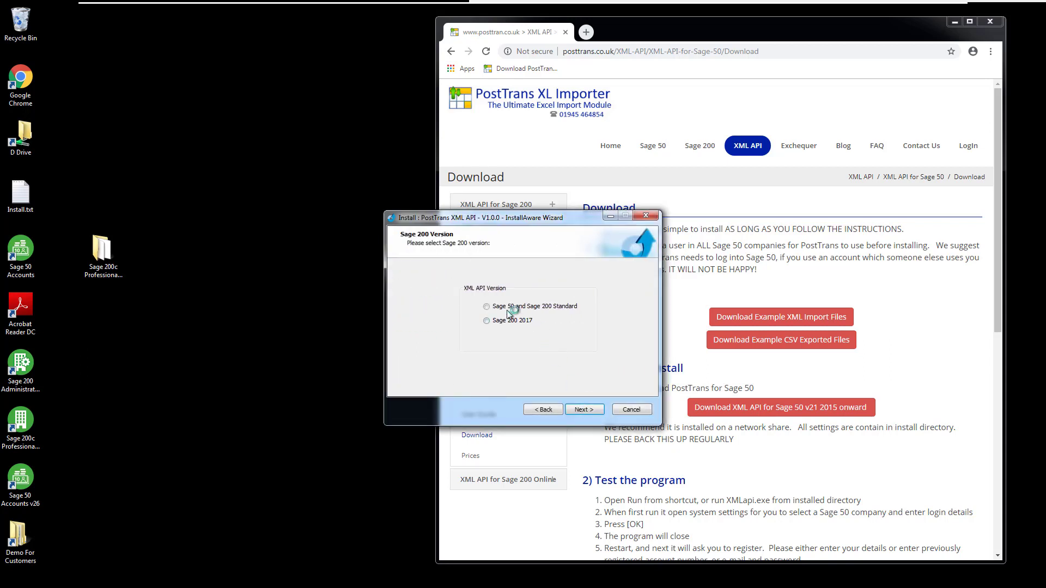
click(504, 308)
click(584, 410)
click(583, 410)
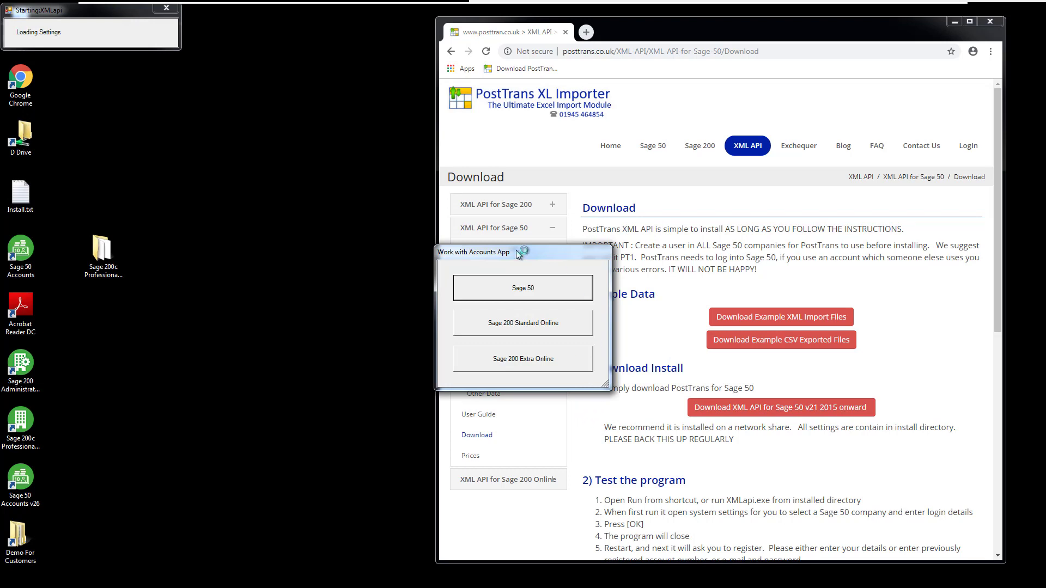
Step: Set XML API to work with Sage 50 company DEMO01, Demonstration Data, using username PT1 and the account password
click(534, 291)
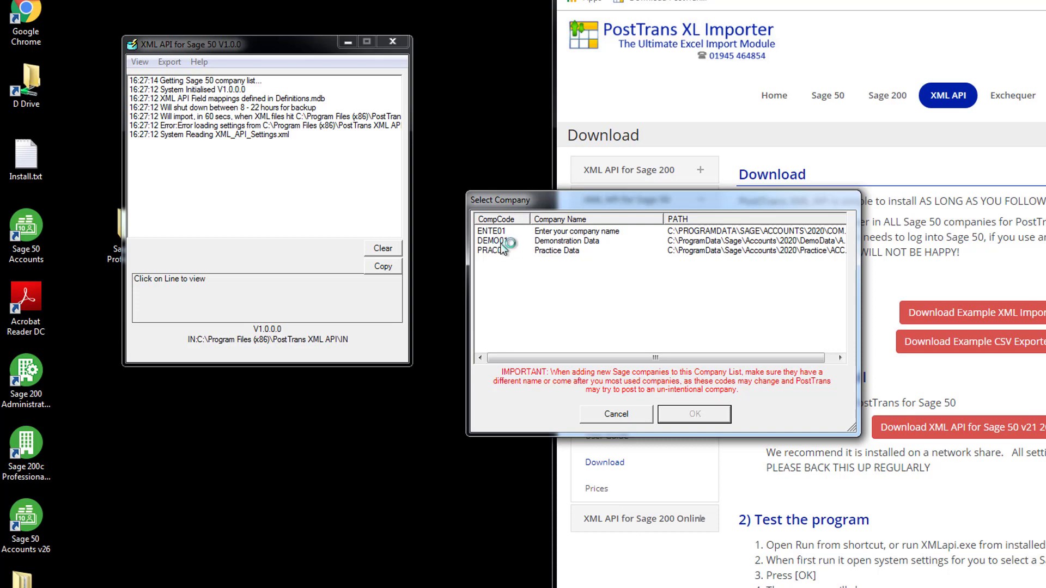
click(548, 241)
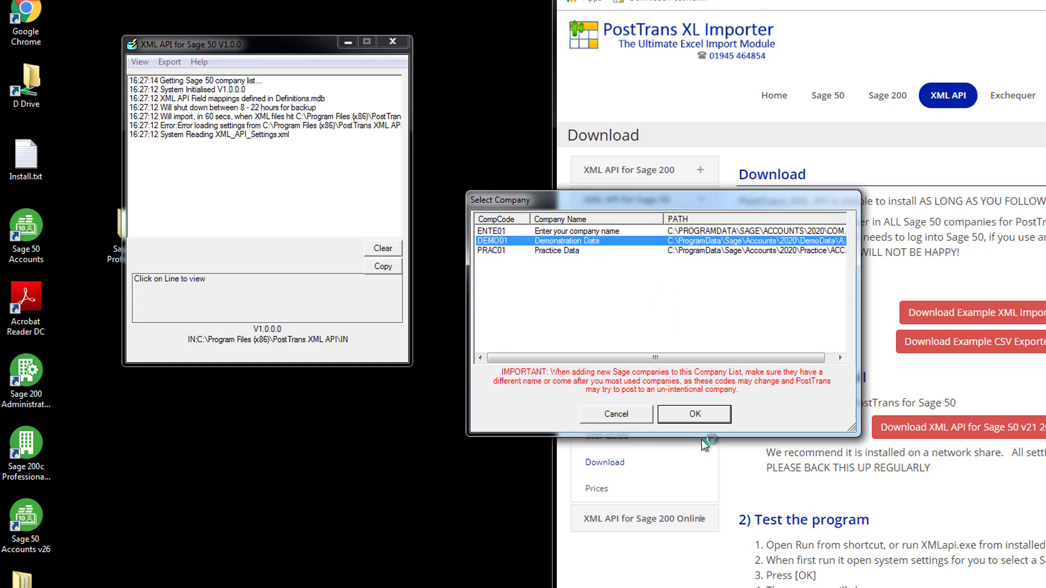
click(701, 415)
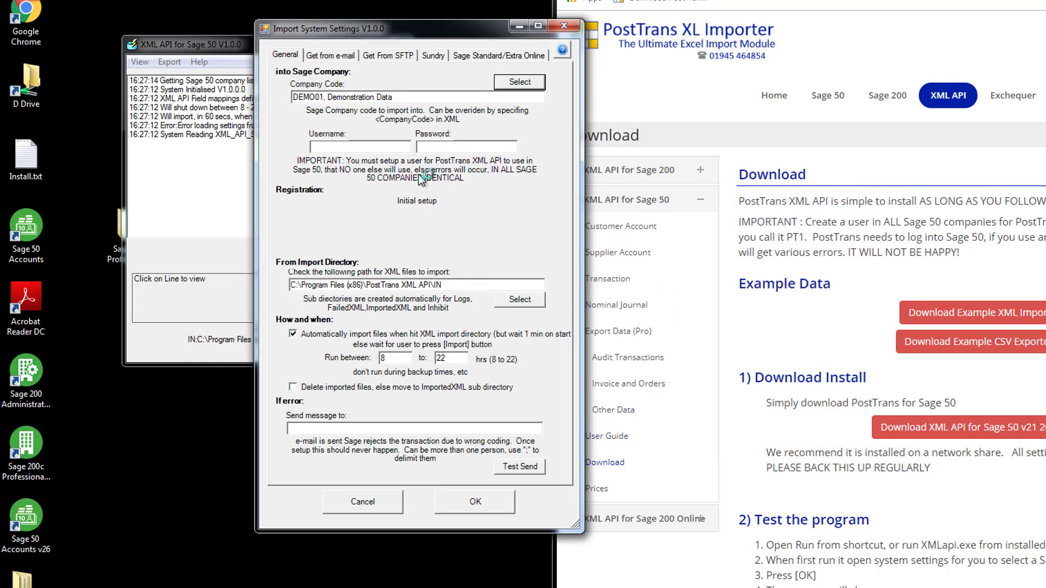
click(339, 147)
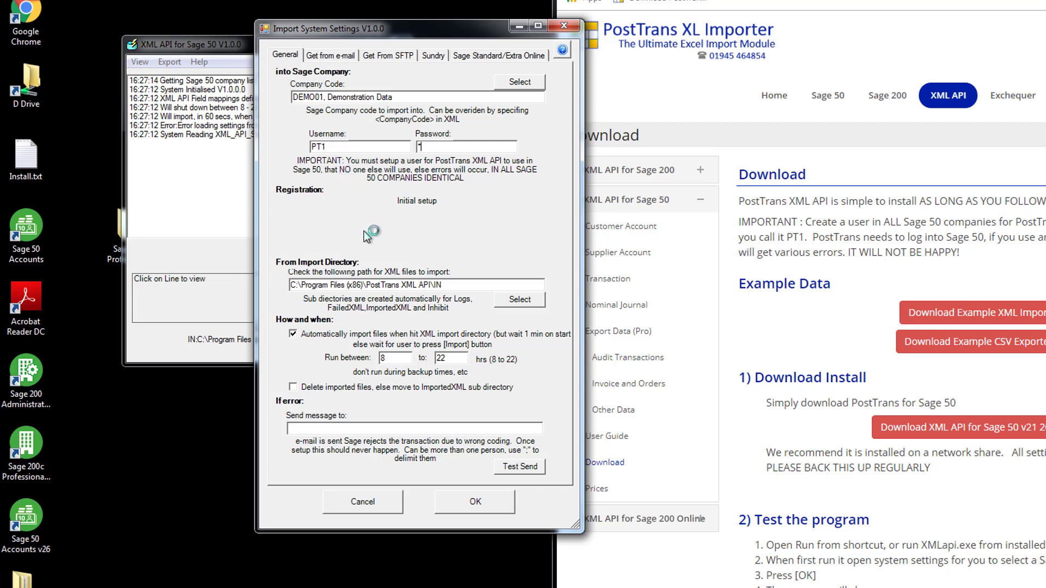
Step: Review the XML import directory, the automatic run hours and the error message recipient in the general import settings
click(448, 284)
drag(449, 283, 293, 284)
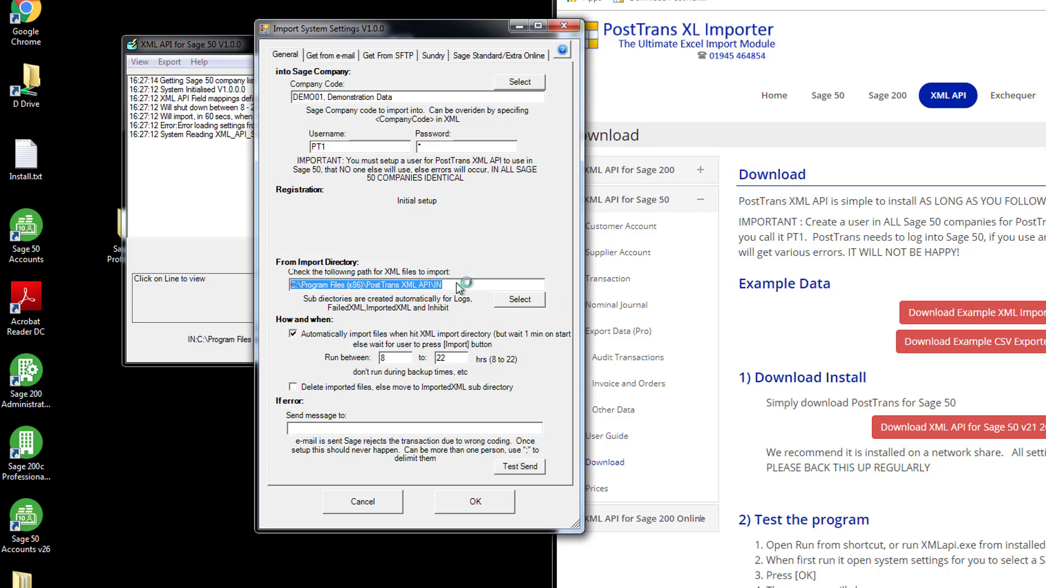
click(436, 285)
drag(430, 284, 465, 298)
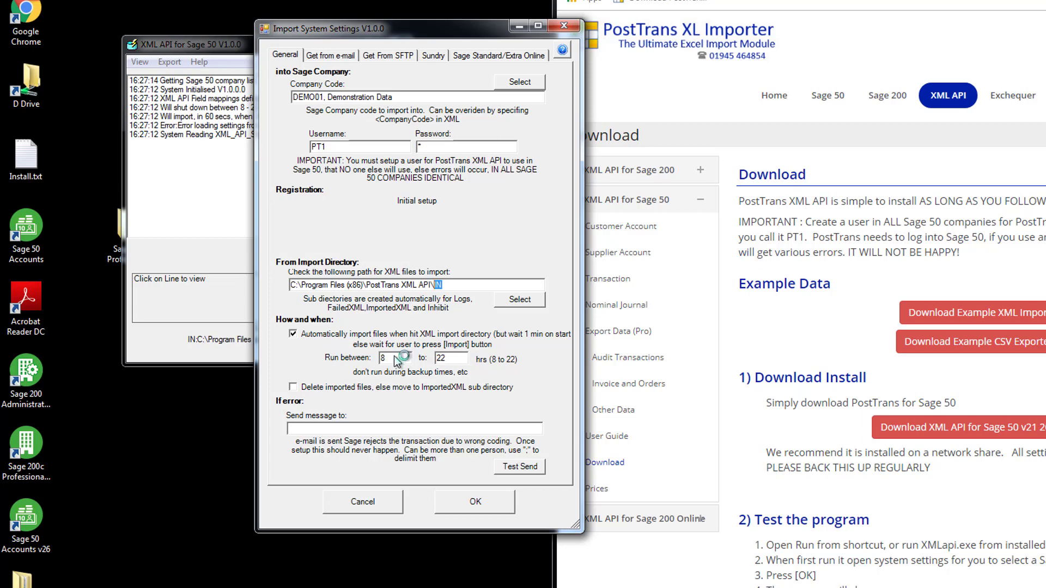
key(Tab)
key(Tab)
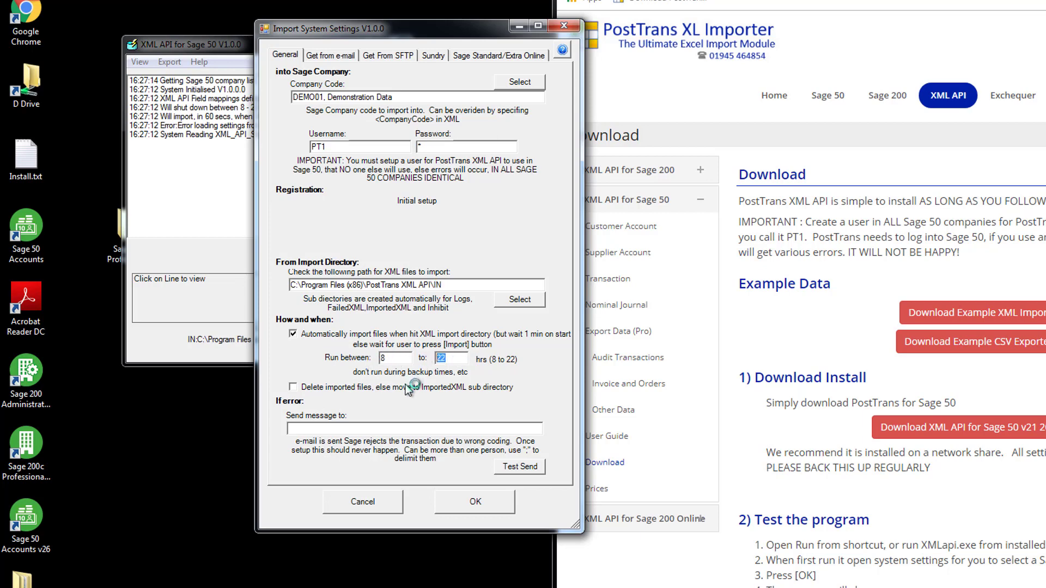
click(447, 359)
drag(447, 356, 371, 360)
key(Tab)
click(349, 429)
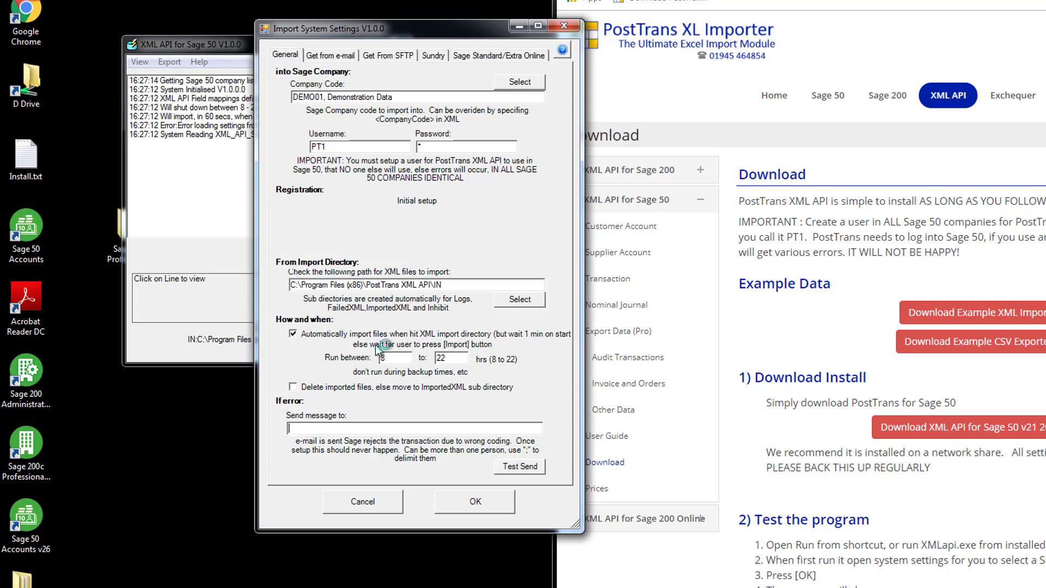
Step: Examine the options for getting import files from e-mail and from an SFTP site
click(332, 57)
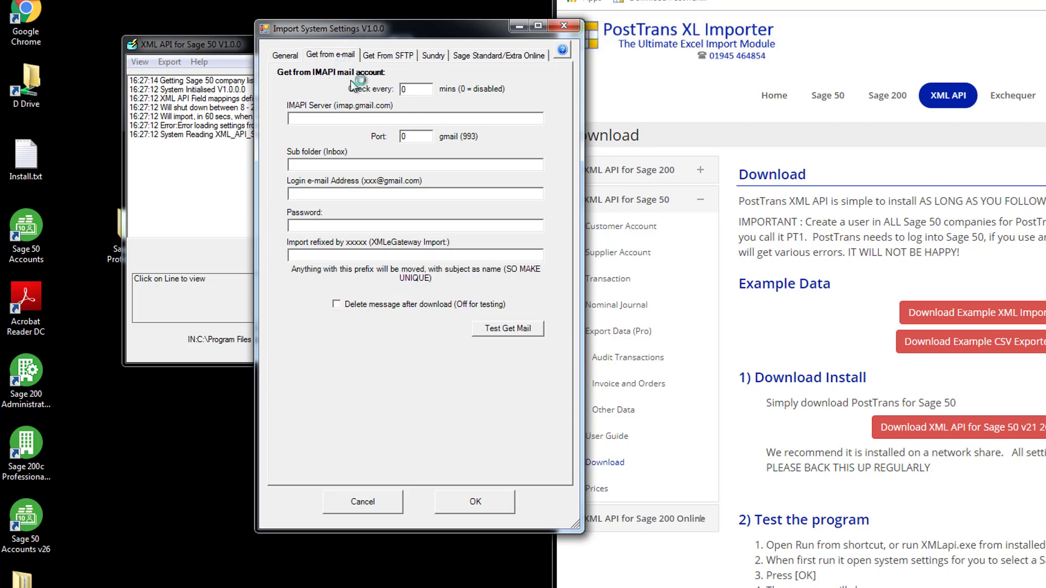
click(394, 56)
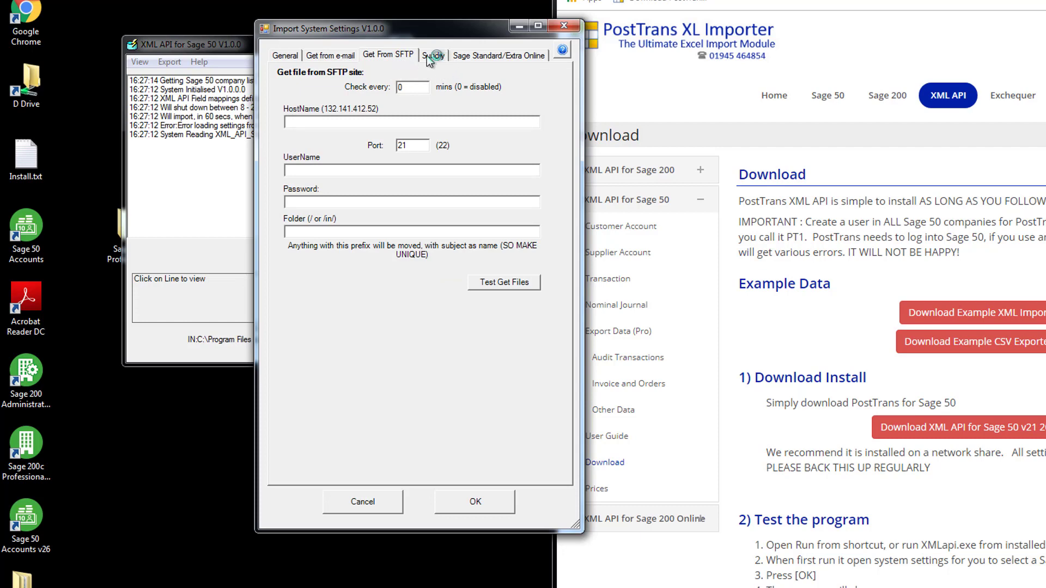
click(286, 55)
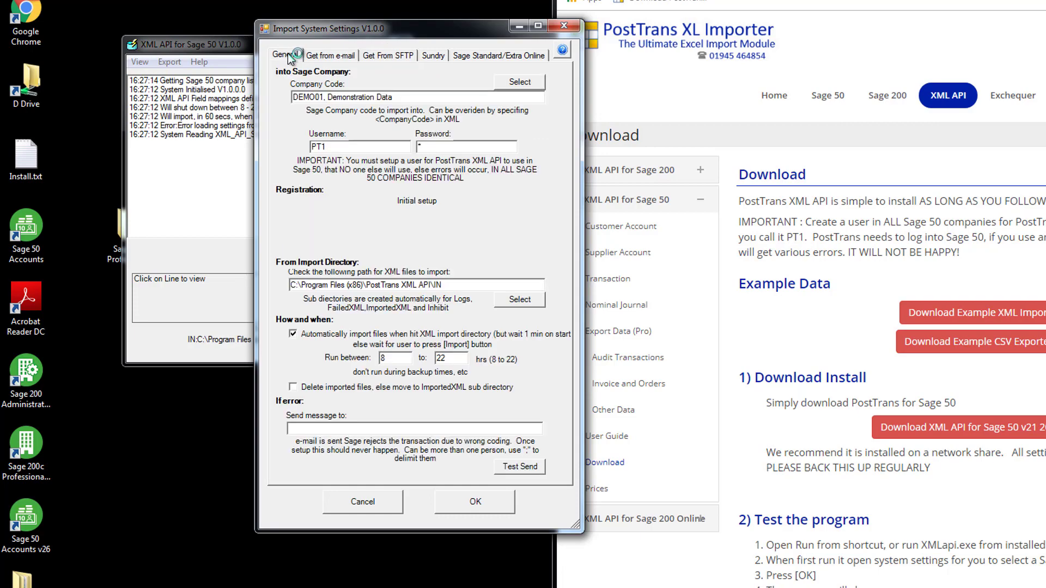
Step: Save the import system settings and acknowledge the restart notice
click(476, 511)
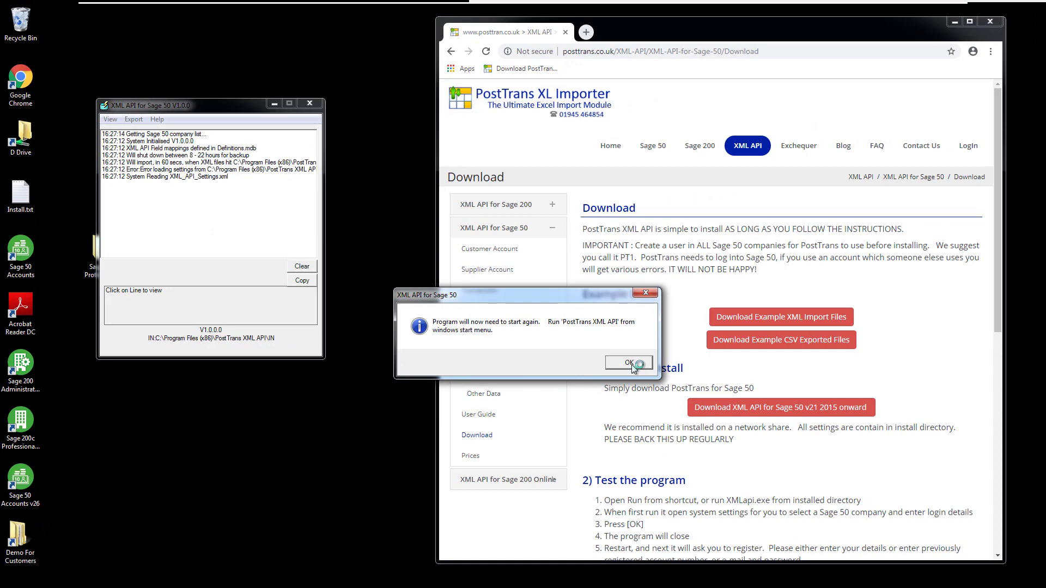
click(630, 363)
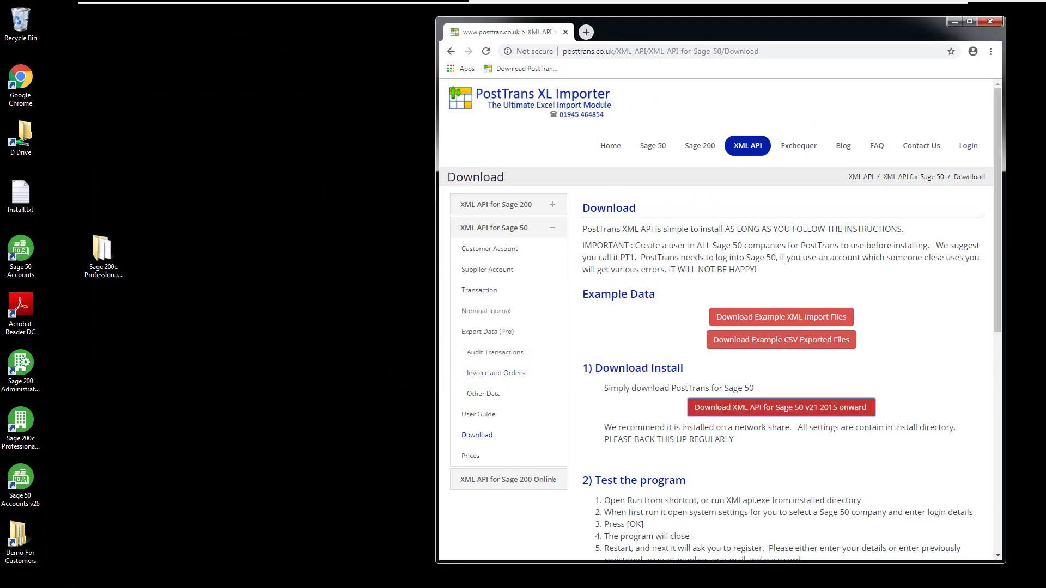
Step: Restart PostTrans XML API from its program folder
key(super)
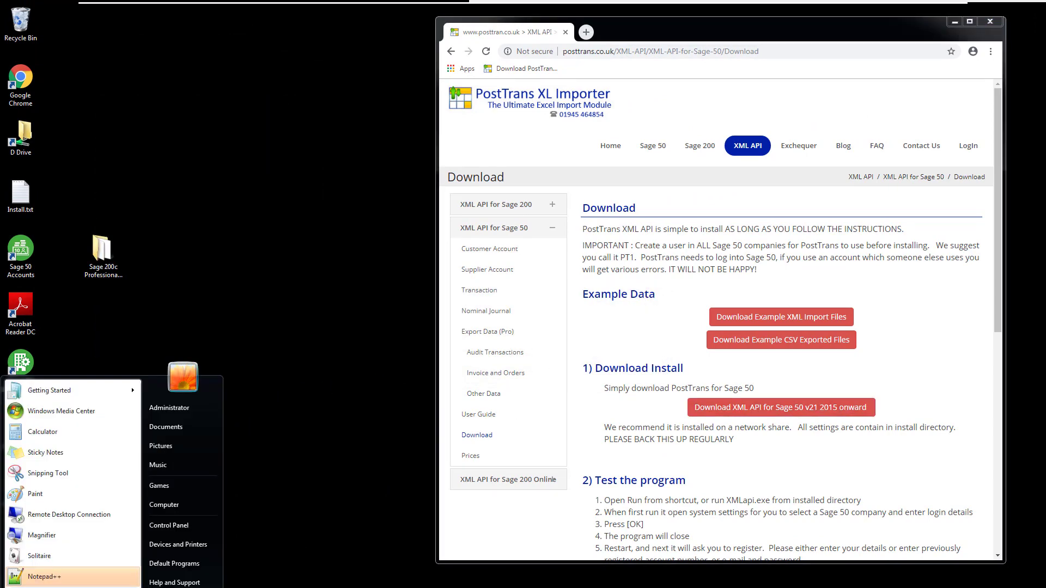
click(44, 587)
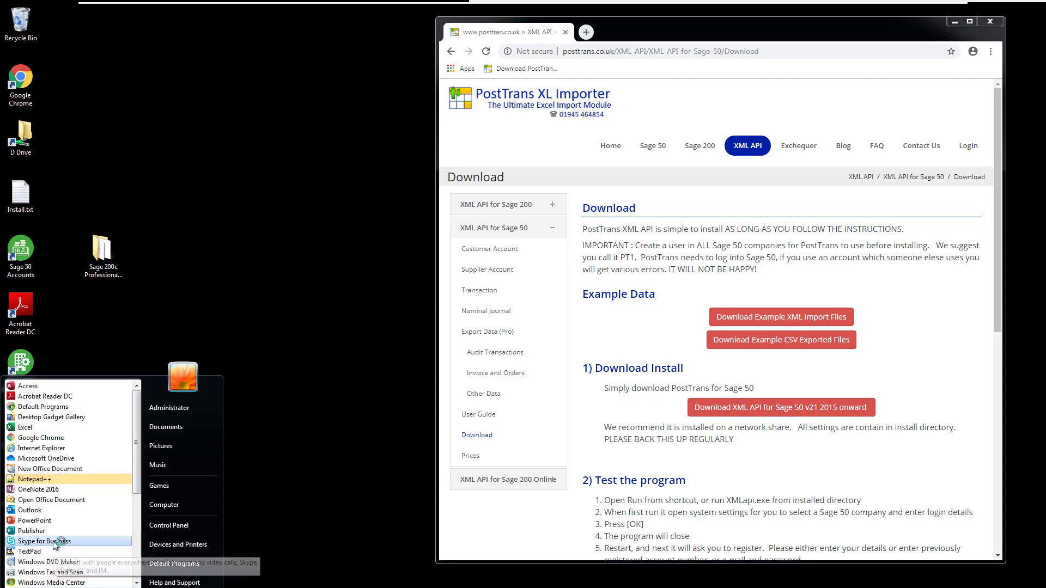
scroll(55, 542, down, 3)
scroll(55, 542, down, 2)
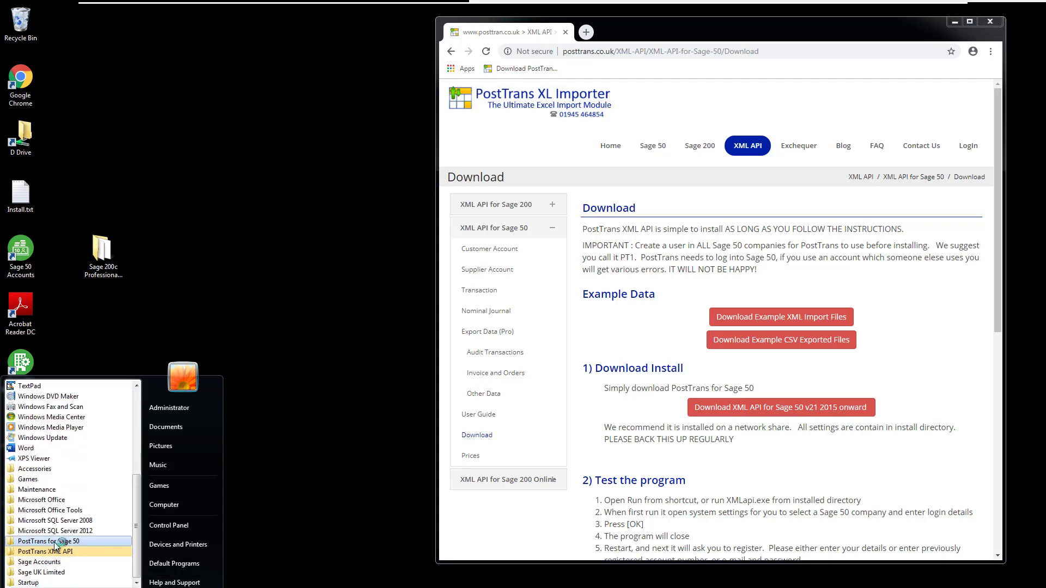
click(57, 552)
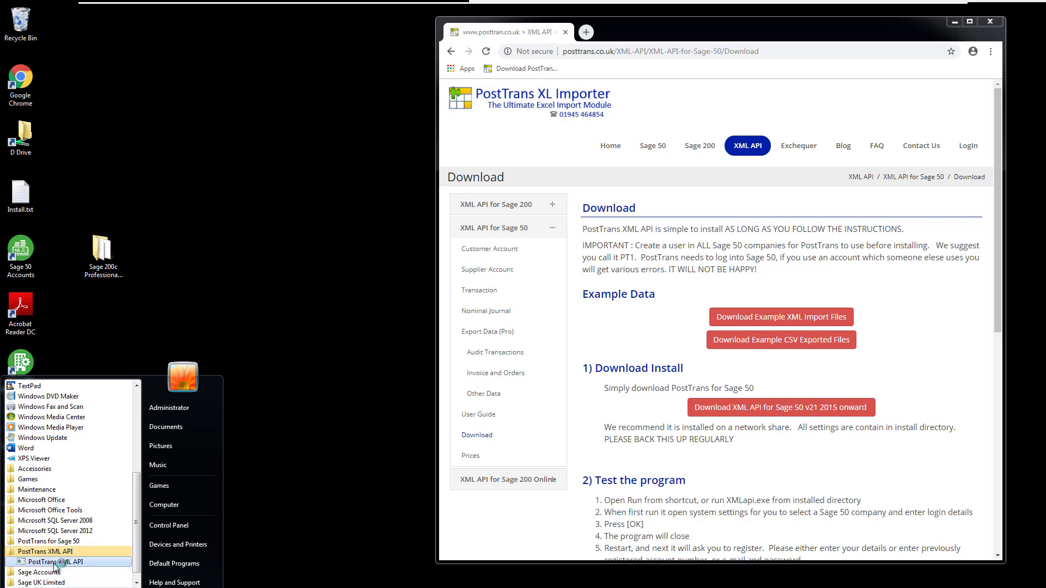
click(59, 562)
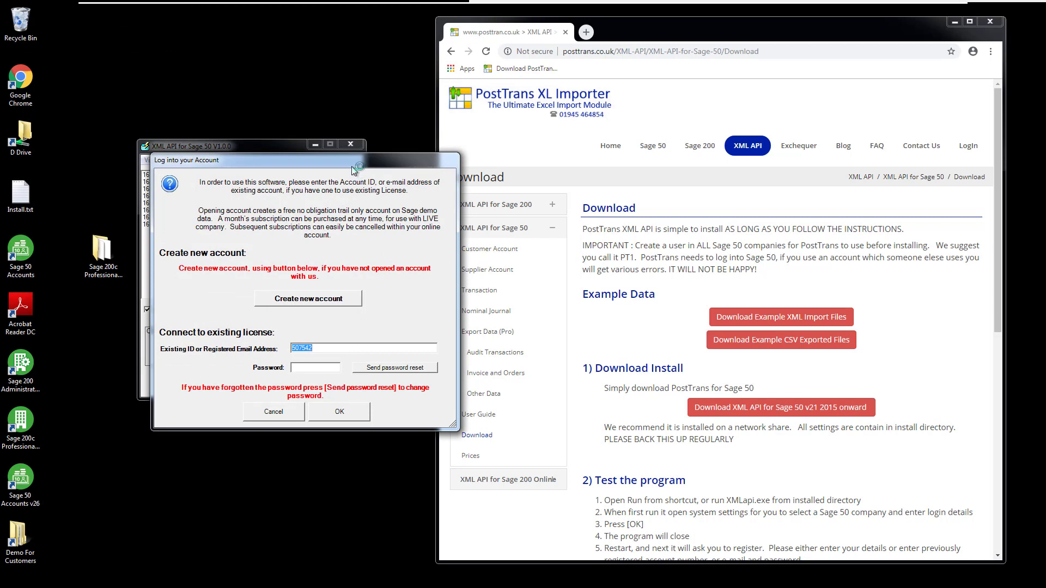
Step: Connect to the existing license by entering the account password, and acknowledge the account connection
drag(353, 164, 389, 177)
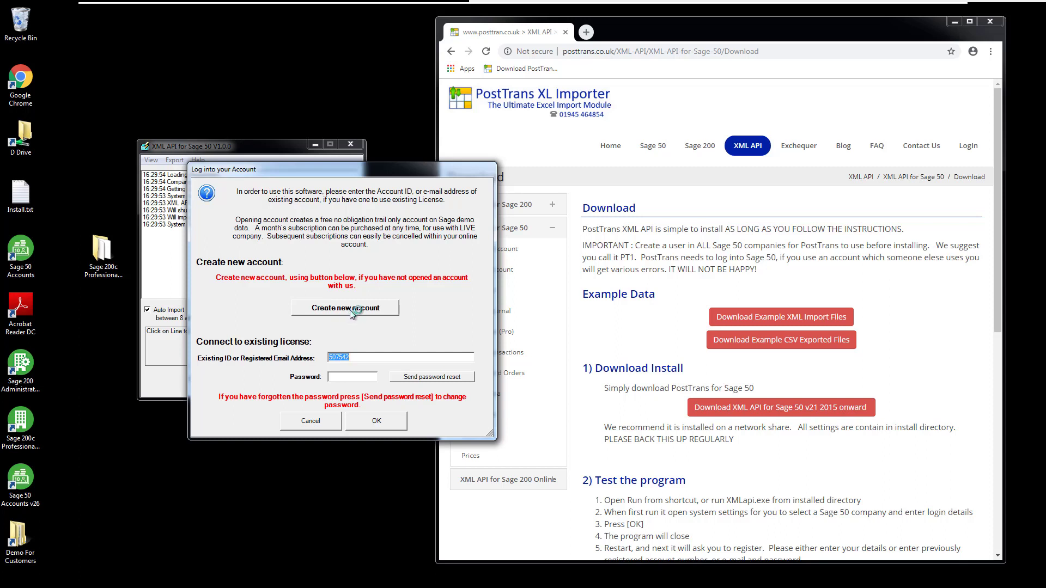
click(350, 378)
drag(365, 379, 299, 378)
text(*)
drag(365, 380, 299, 378)
text(*)
click(377, 421)
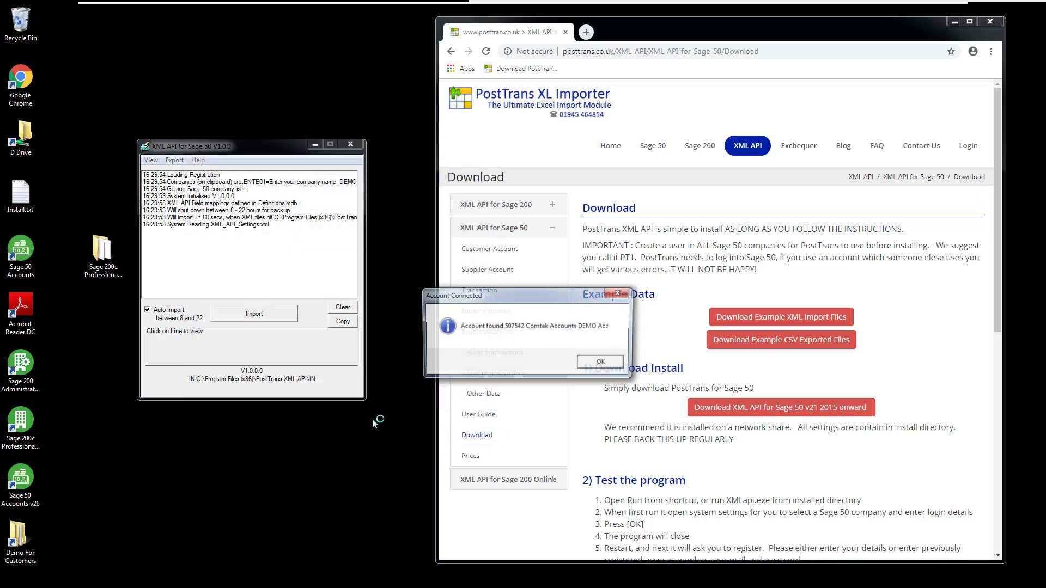
click(601, 364)
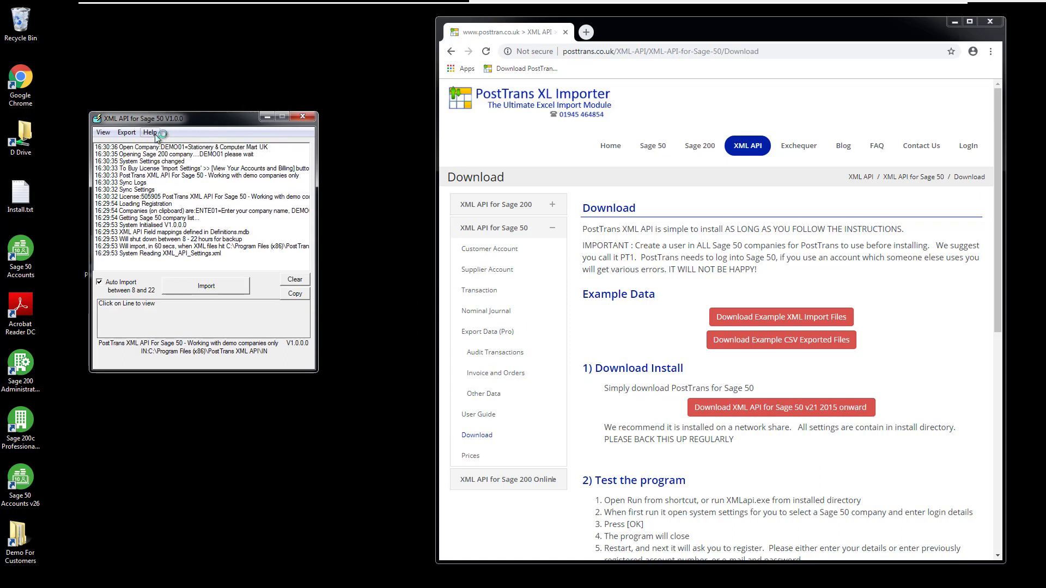
Step: Open the license purchase page and check the PostTrans XML API For Sage 50 license entry in the account summary
click(150, 132)
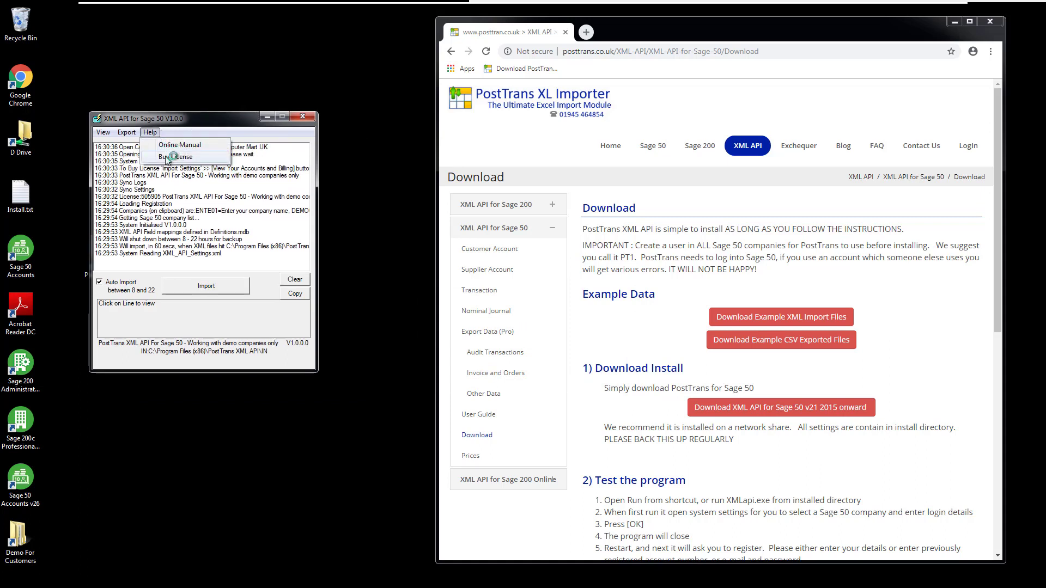
click(174, 157)
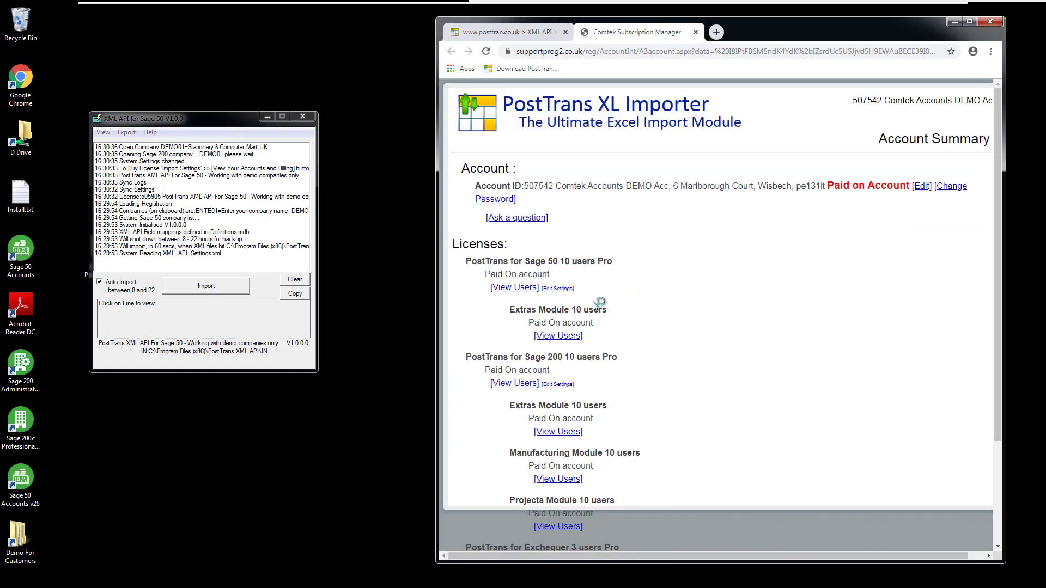
drag(792, 32, 705, 40)
drag(920, 190, 975, 188)
scroll(632, 357, down, 2)
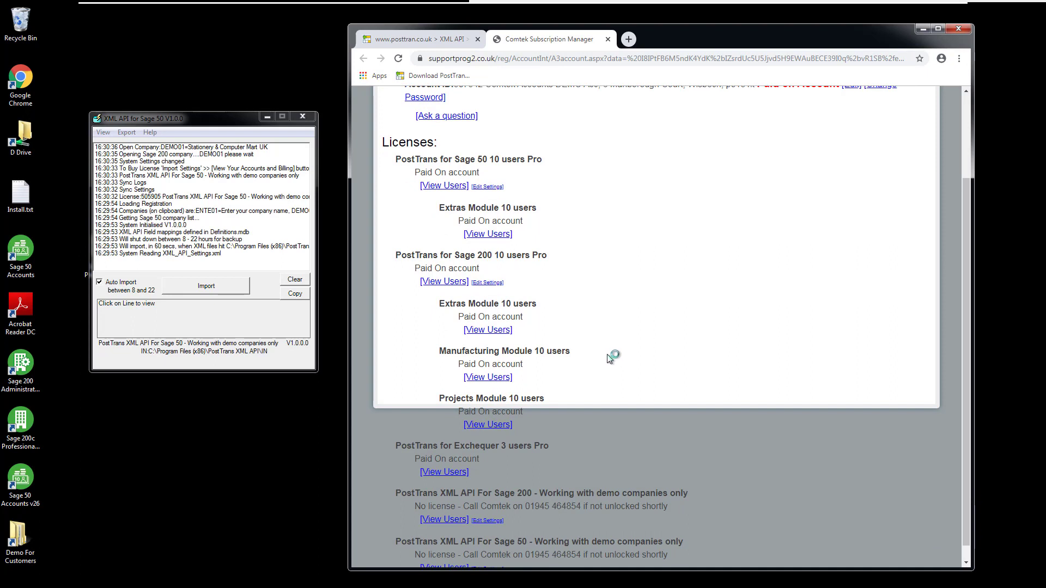
scroll(610, 357, down, 1)
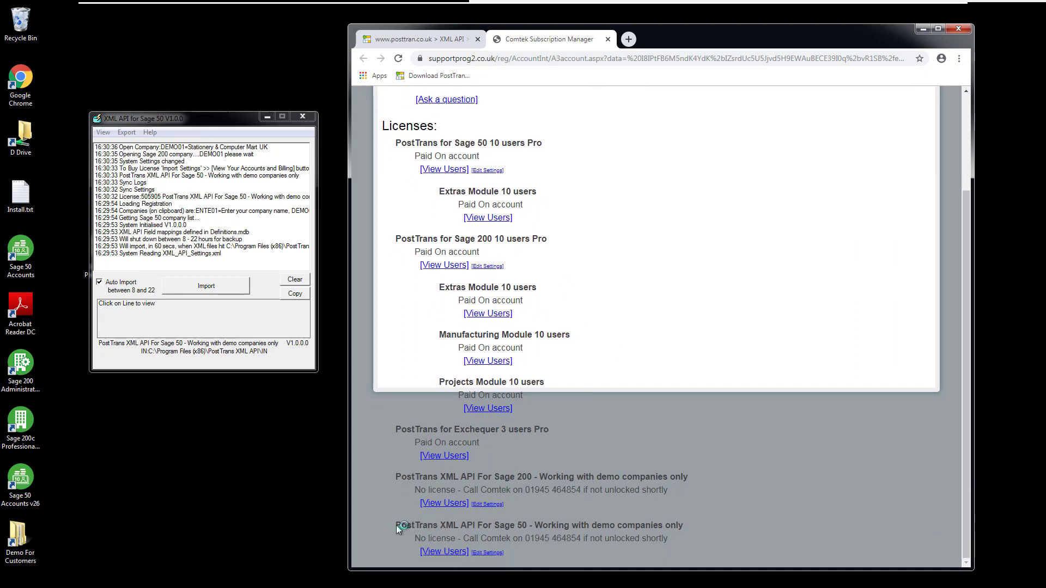
drag(396, 525, 519, 553)
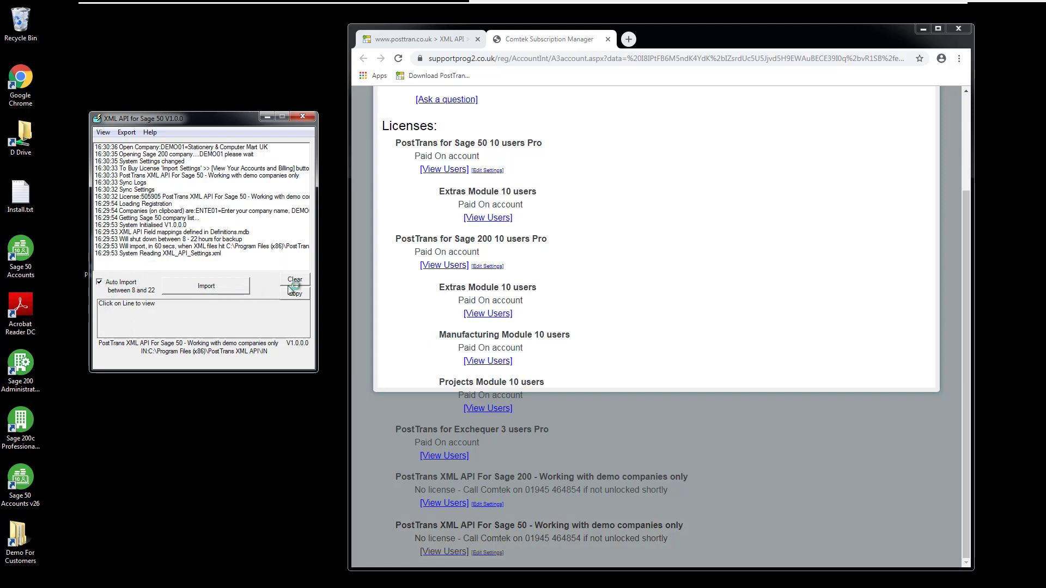
Step: Browse the XML import directory, open its Examples folder in a separate window, and arrange both folder windows one above the other
click(104, 132)
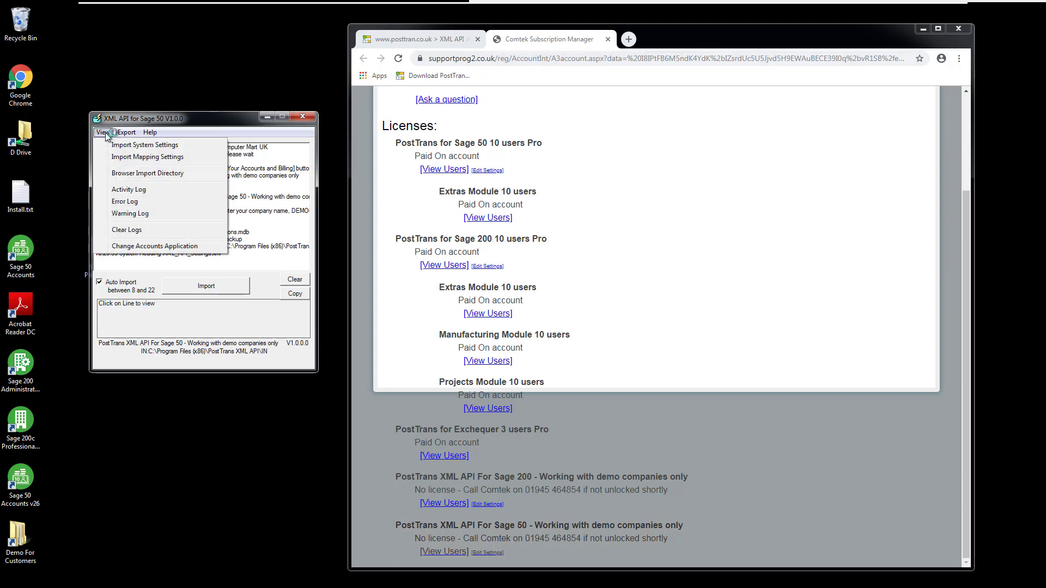
click(138, 173)
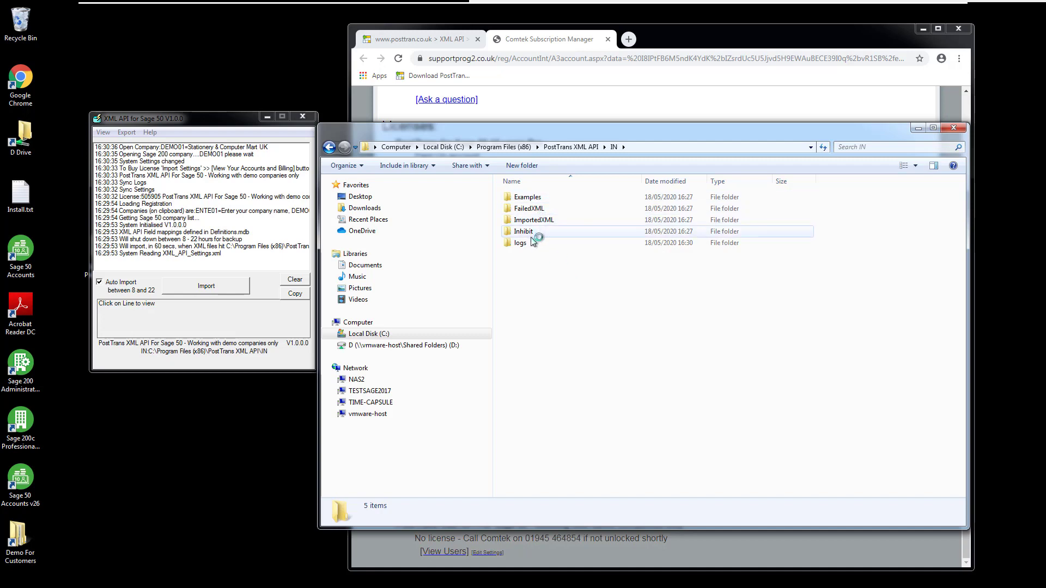
right_click(536, 198)
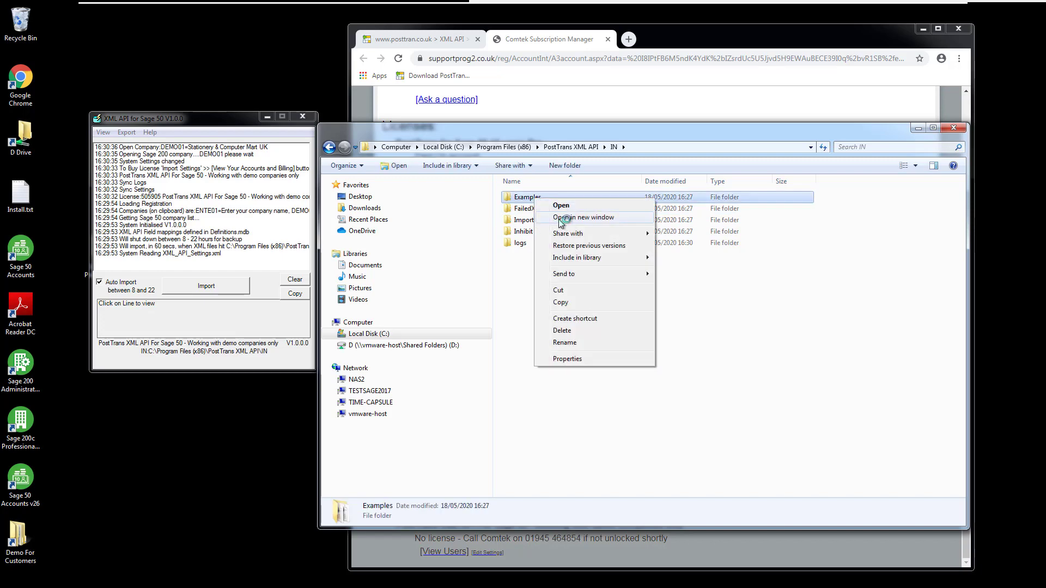
click(561, 218)
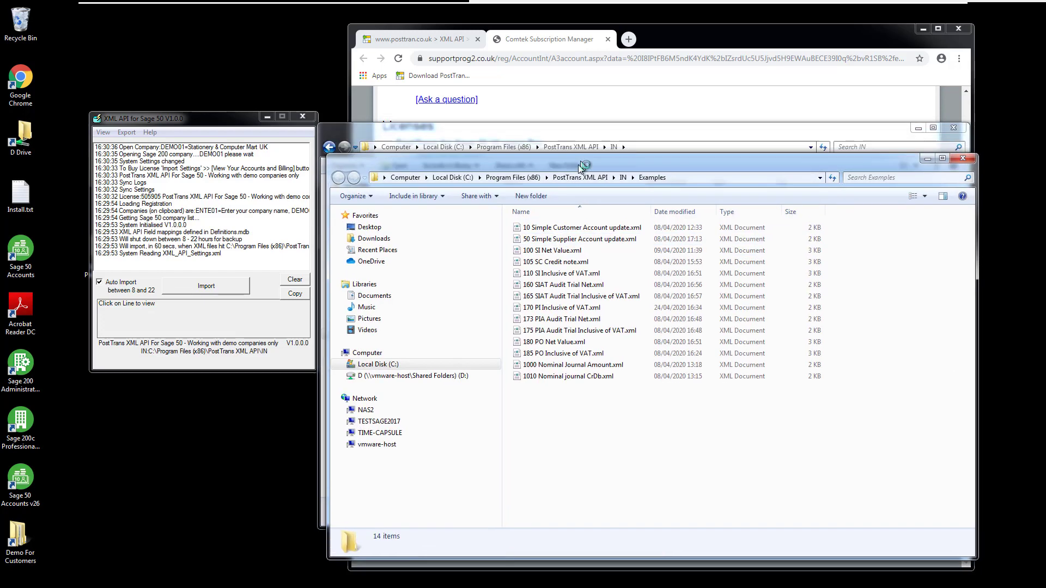
drag(630, 134, 628, 52)
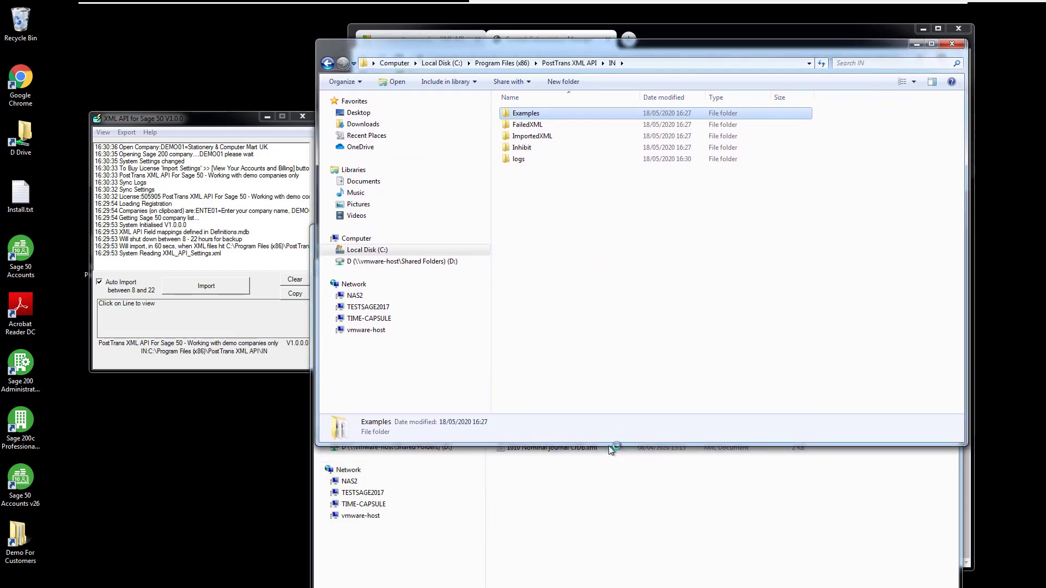
drag(610, 436, 625, 223)
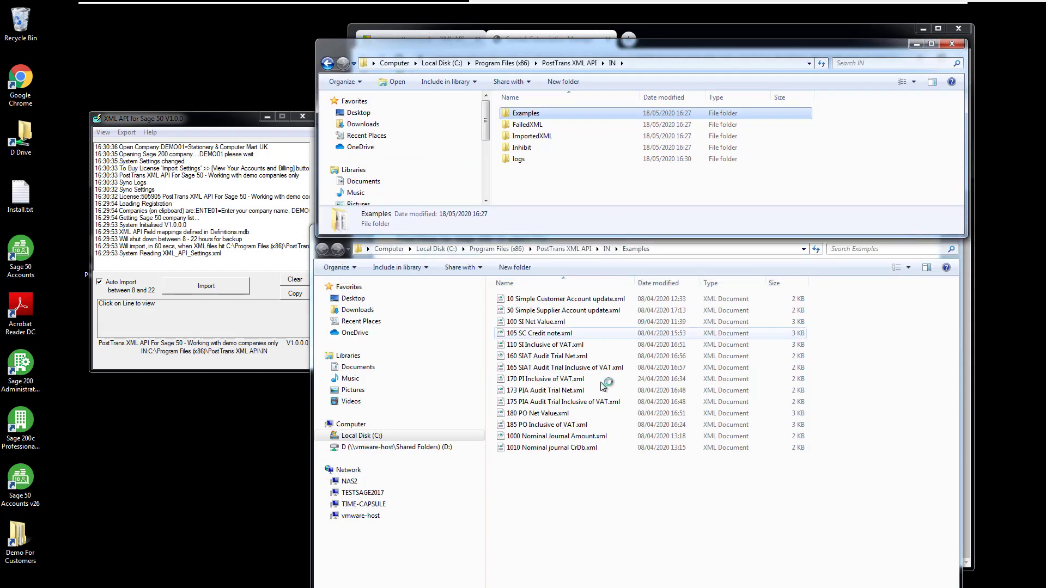
click(628, 508)
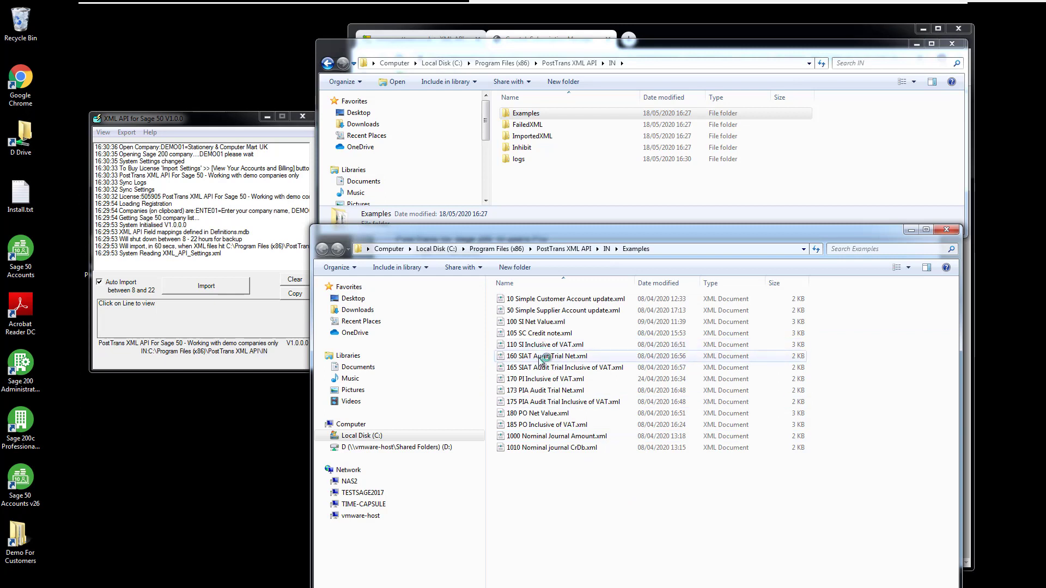
Step: Open the example file 100 SI Net Value.xml in Notepad++ and enlarge the editor window to show more lines
click(539, 323)
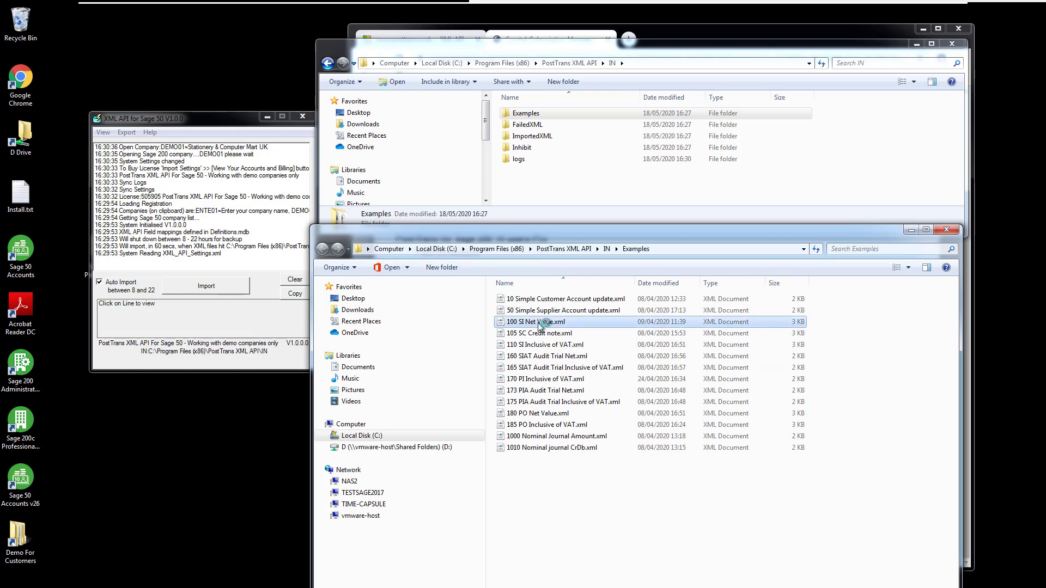
right_click(539, 326)
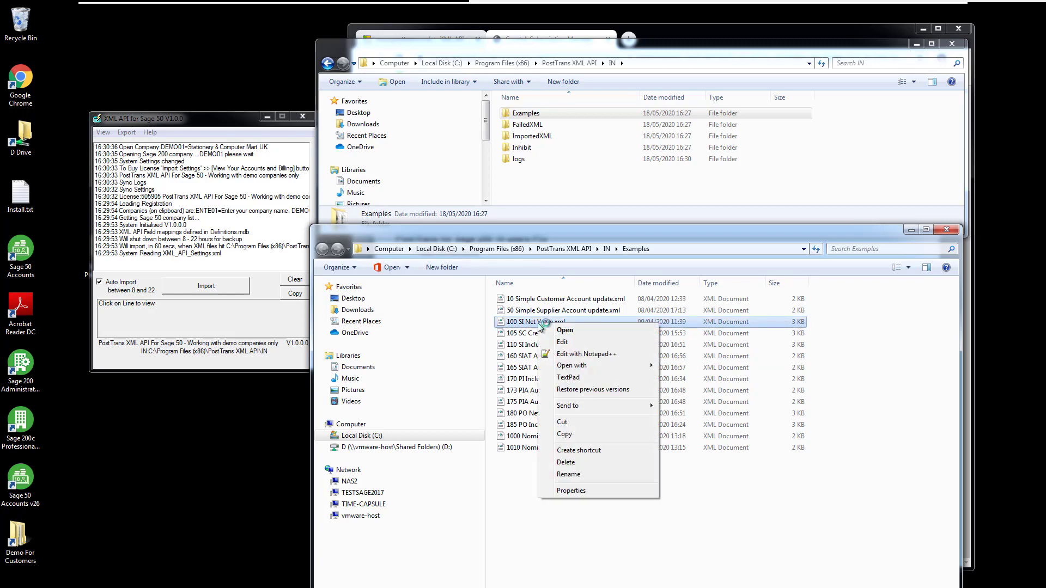
click(569, 355)
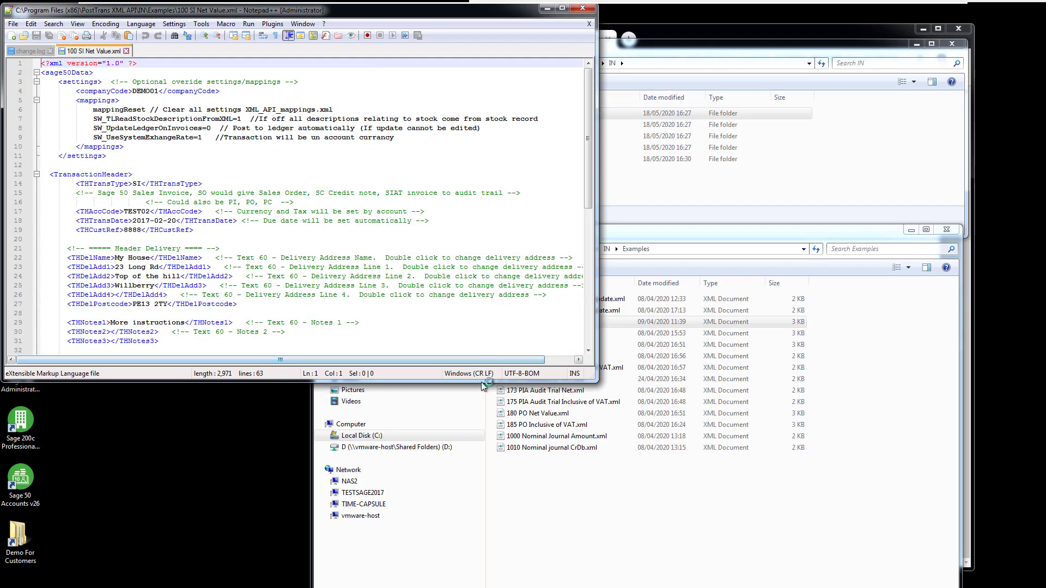
drag(484, 385, 438, 566)
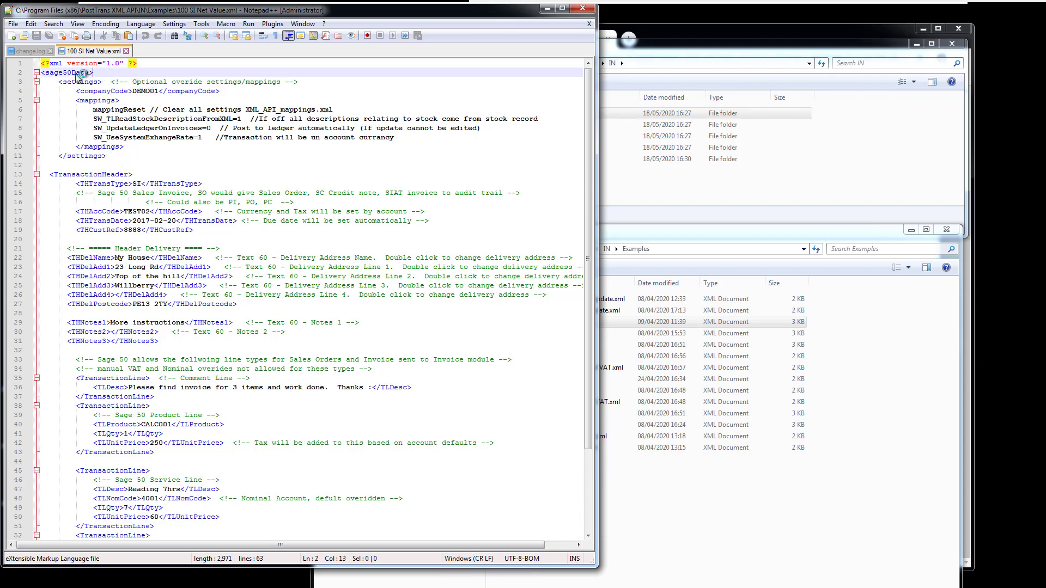
Step: Examine the opening and closing sage50Data tags, the optional settings block and the company code in the sales invoice XML
drag(104, 74, 22, 77)
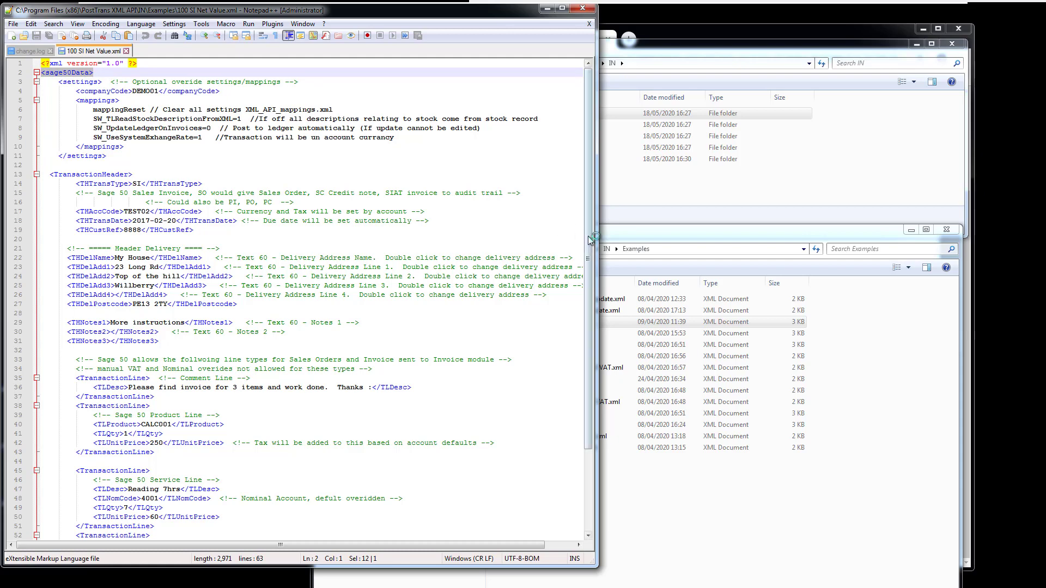
drag(588, 240, 588, 345)
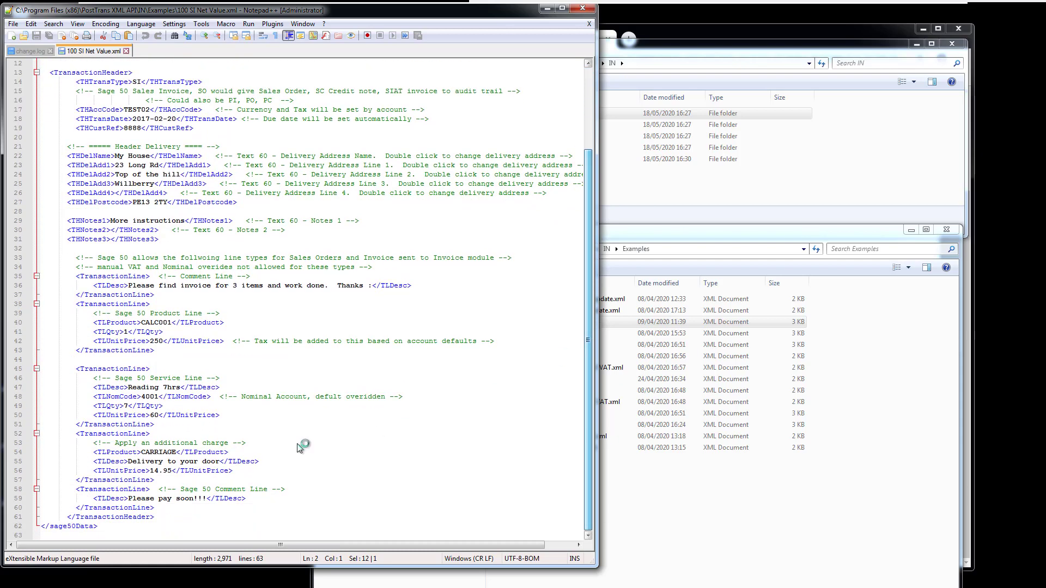
double_click(90, 526)
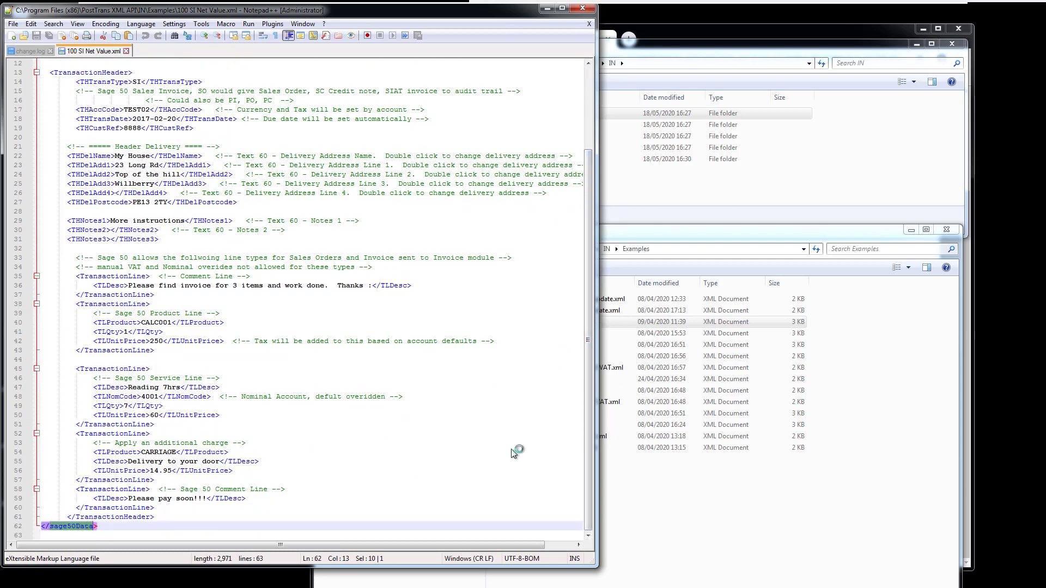
drag(586, 427, 588, 338)
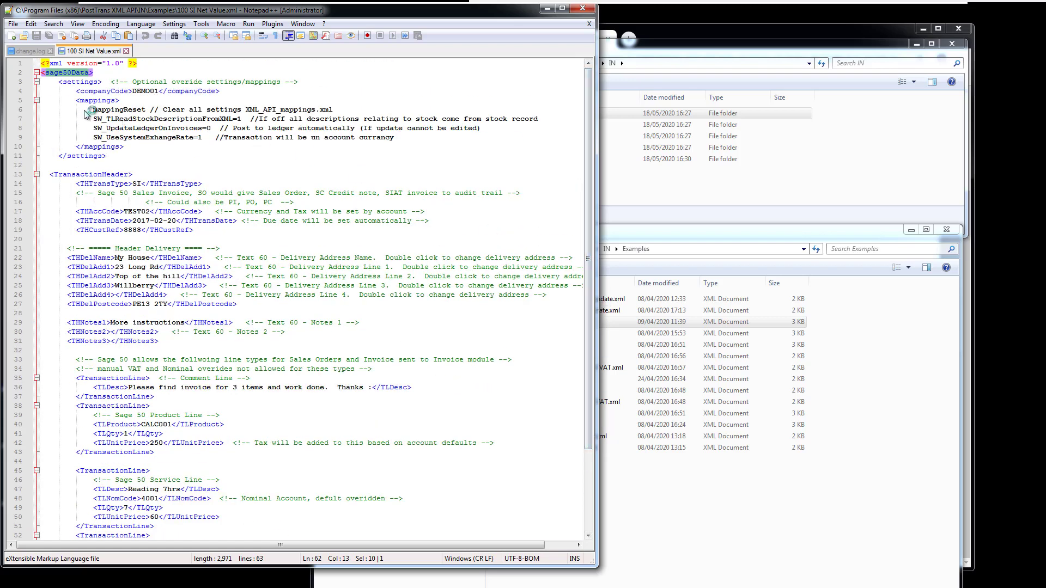
drag(95, 73, 42, 76)
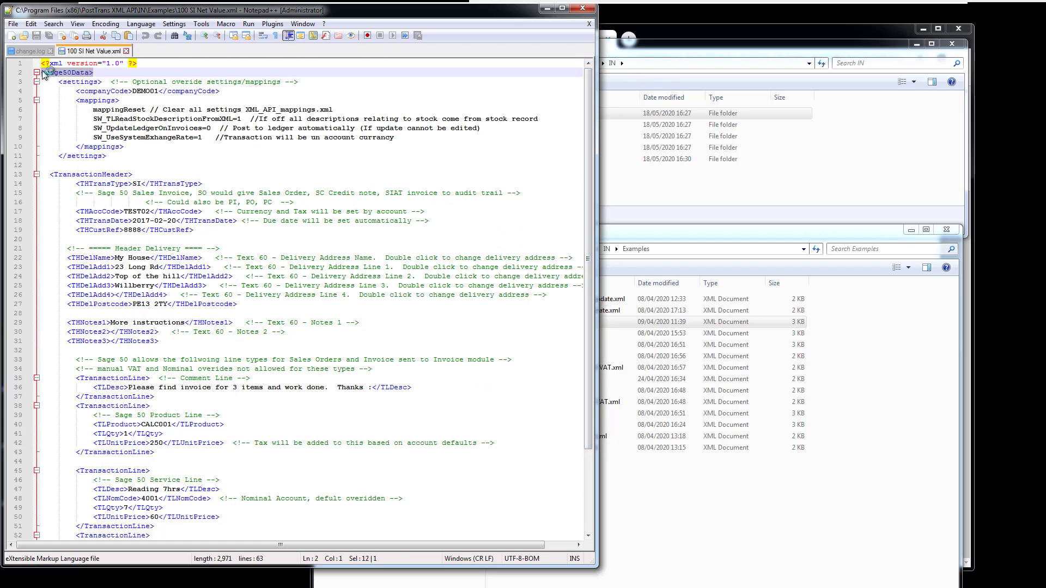
double_click(87, 82)
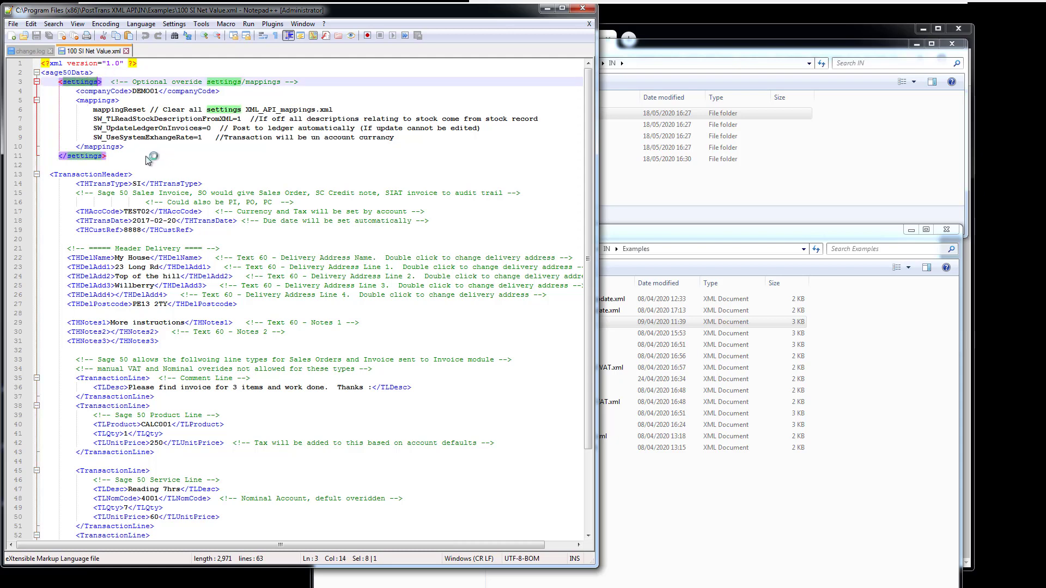
drag(130, 159, 21, 82)
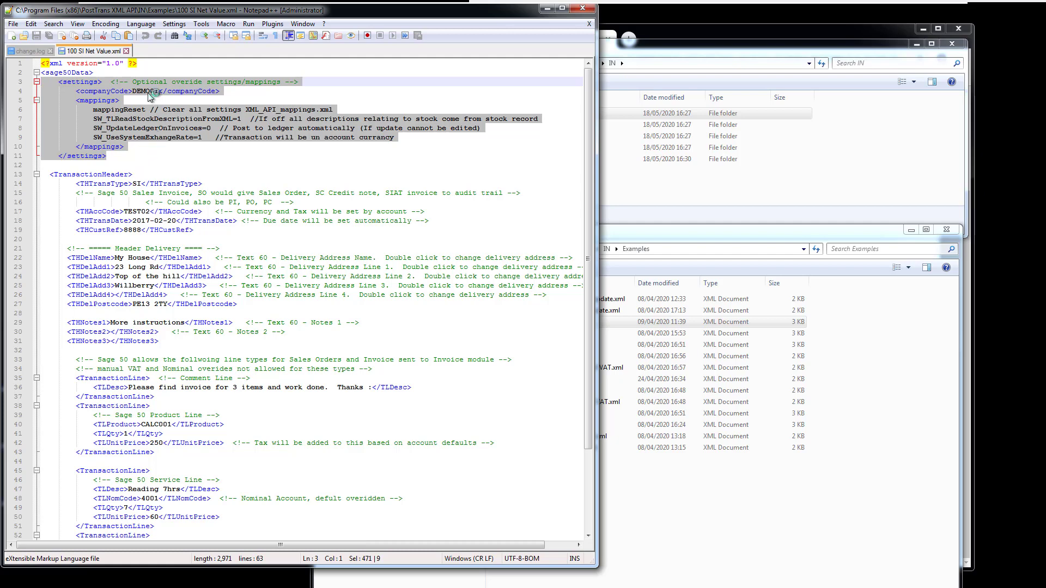
drag(133, 93, 150, 93)
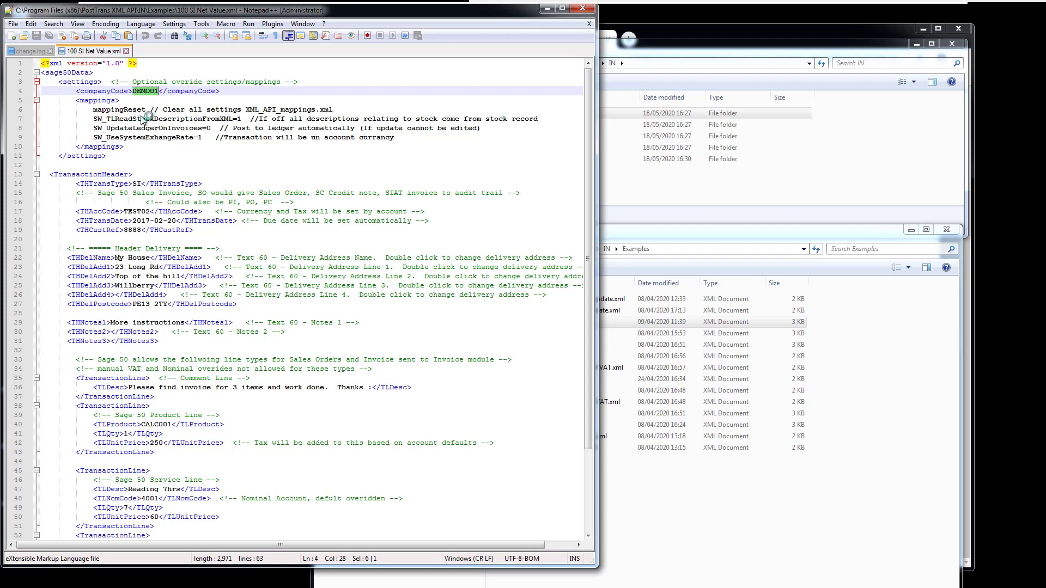
Step: Delete the whole optional settings block and the blank lines above TransactionHeader
drag(109, 157, 1, 82)
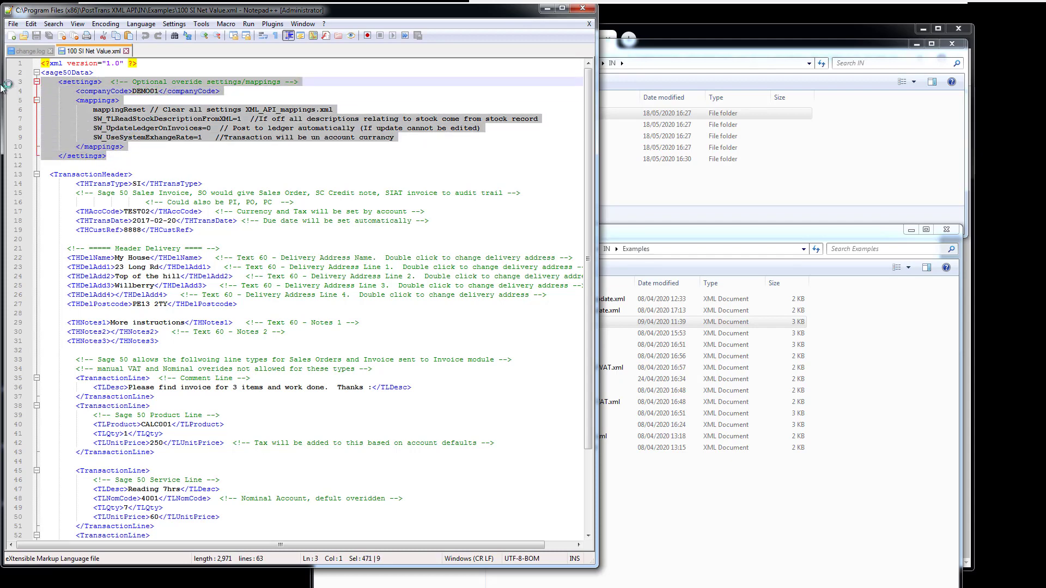
key(Delete)
key(Delete)
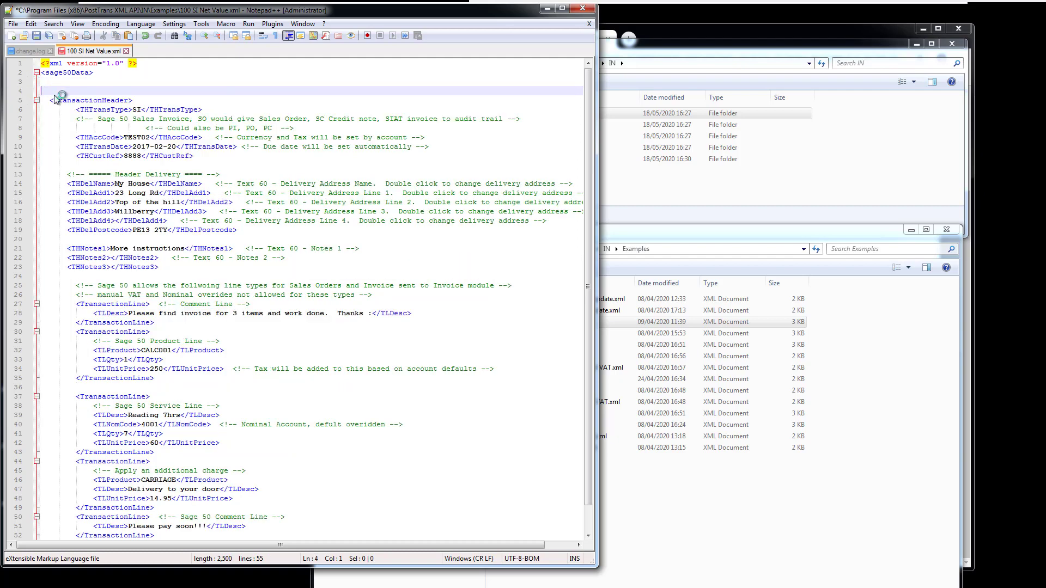
key(Delete)
click(62, 102)
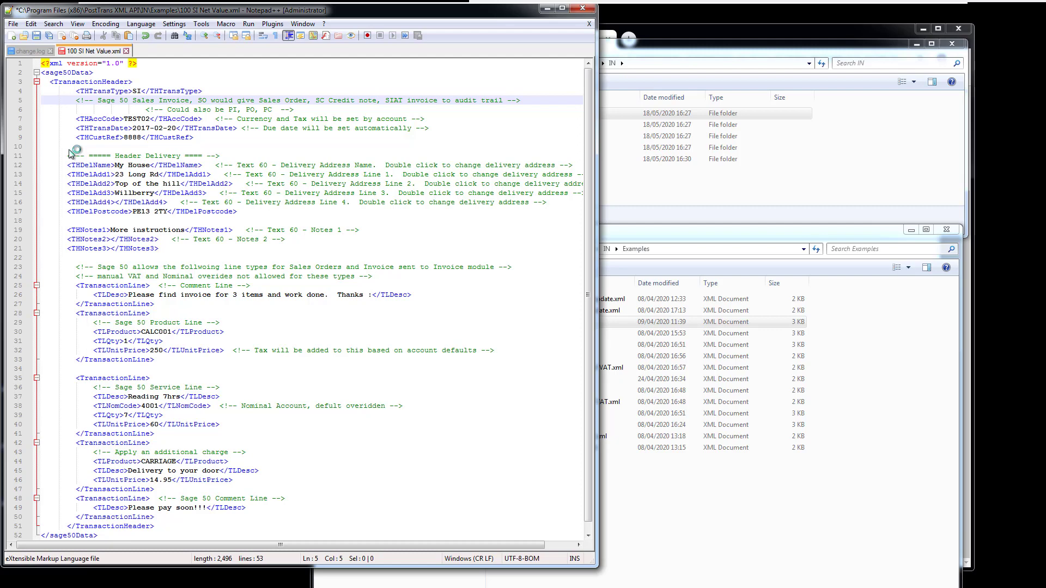
Step: Look up ABS Garages Ltd in the Sage 50 customer list and replace the THAccCode value with that customer's account code
drag(124, 119, 152, 122)
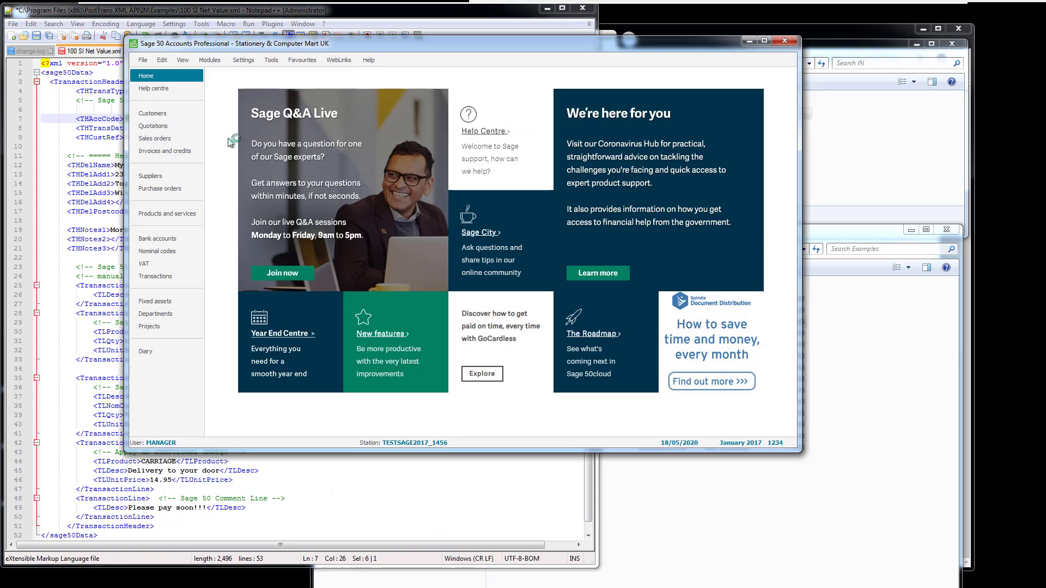
click(155, 114)
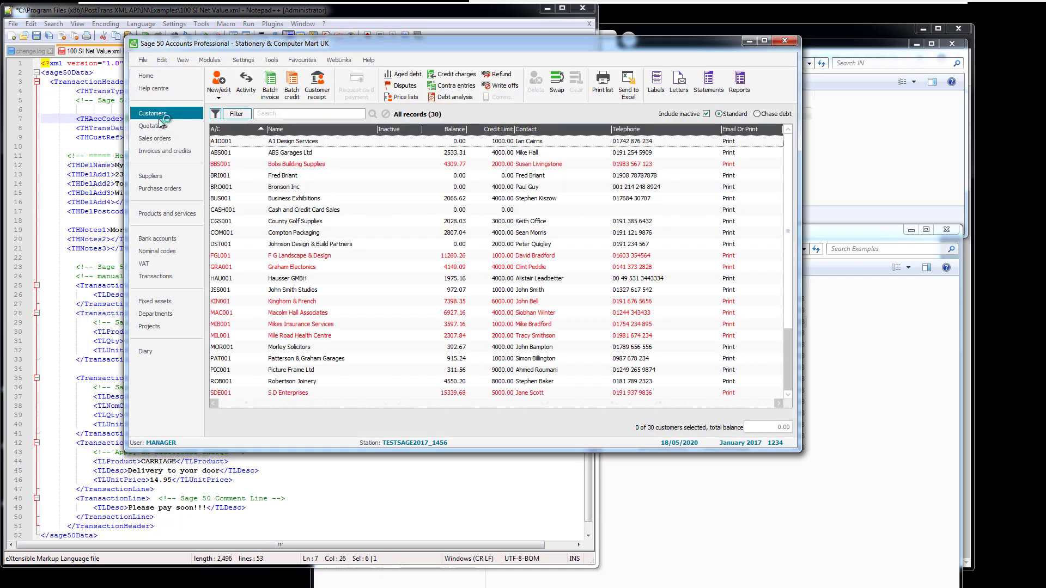
click(223, 153)
key(alt+Tab)
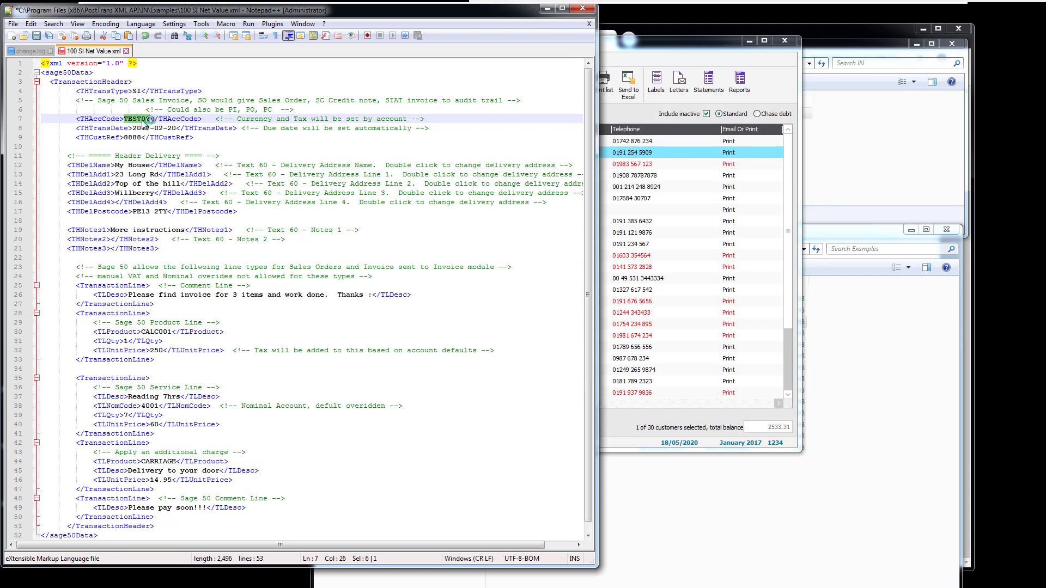
text(ABS0)
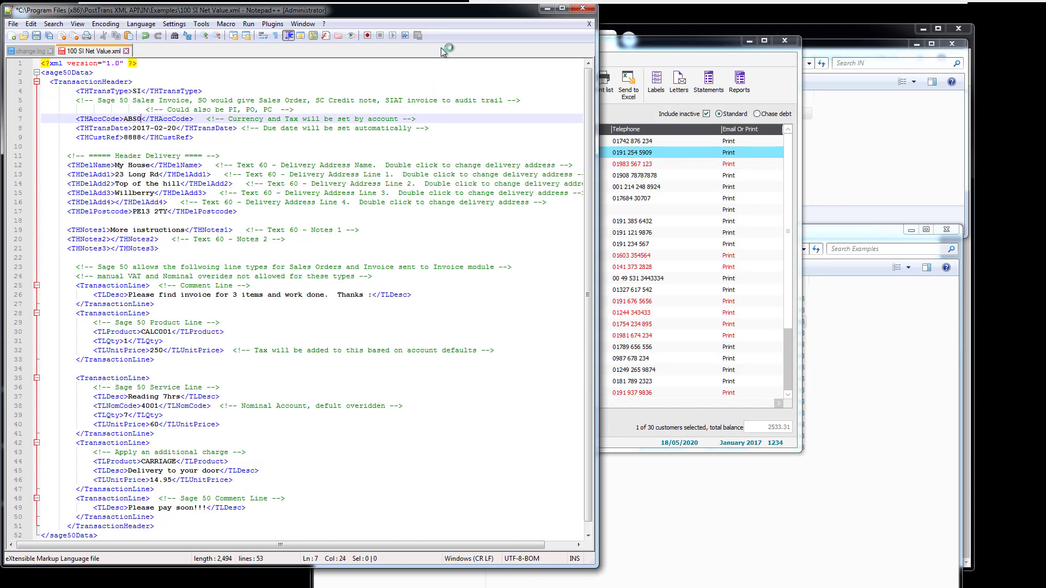
text(01)
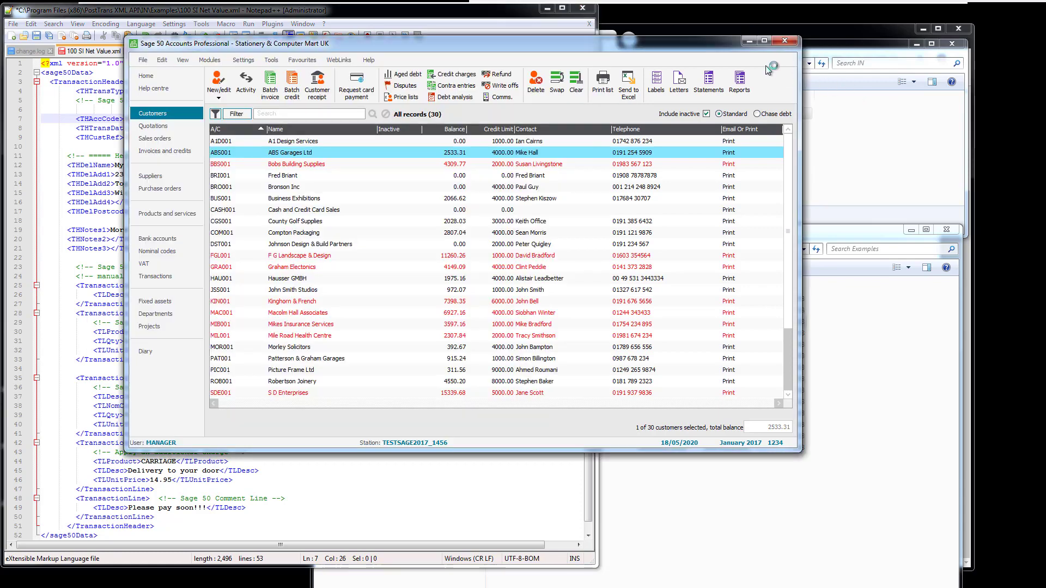
Step: Check the account details in the ABS Garages Ltd customer record in Sage 50, close it, and return to the XML file
click(774, 68)
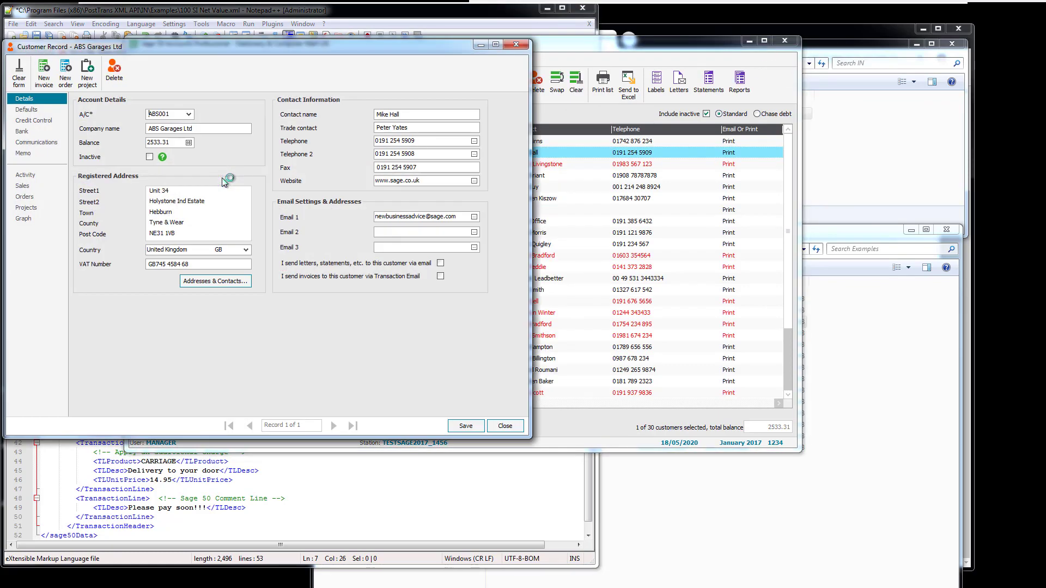
click(515, 45)
click(47, 133)
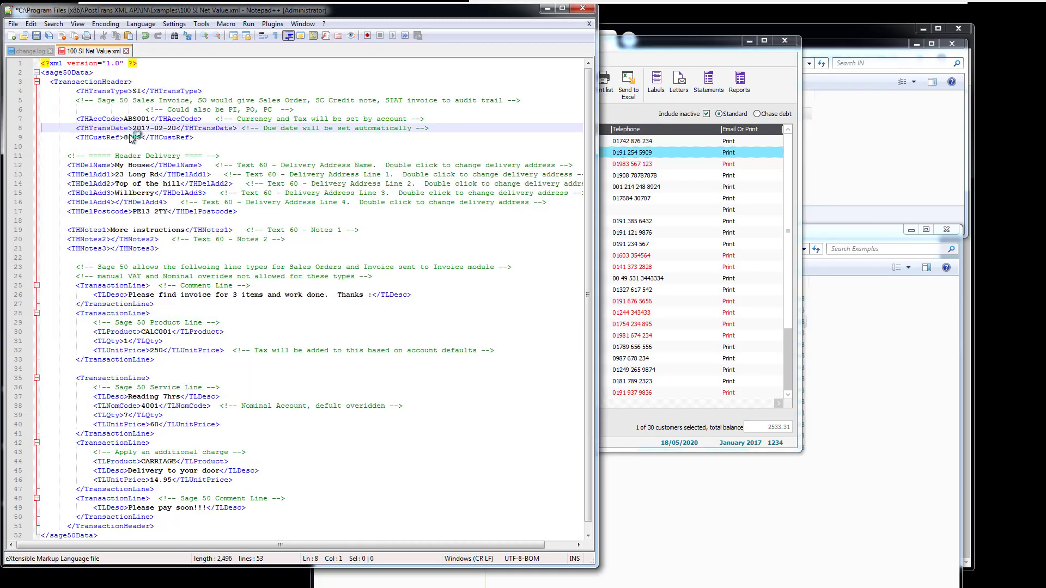
Step: Check the transaction type in the invoice header and set THTransDate to 2020-02-20
drag(124, 119, 137, 93)
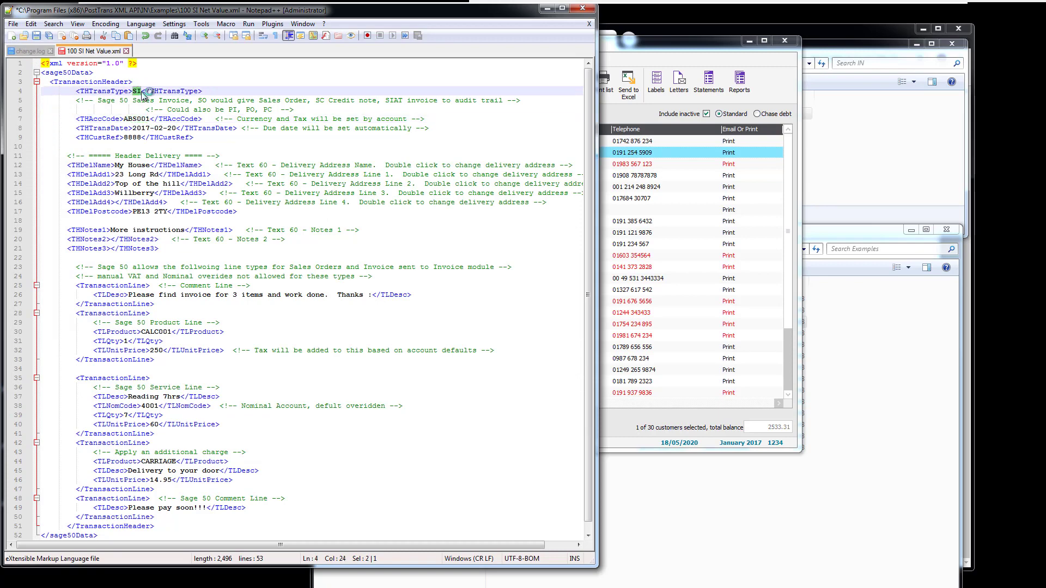
click(137, 93)
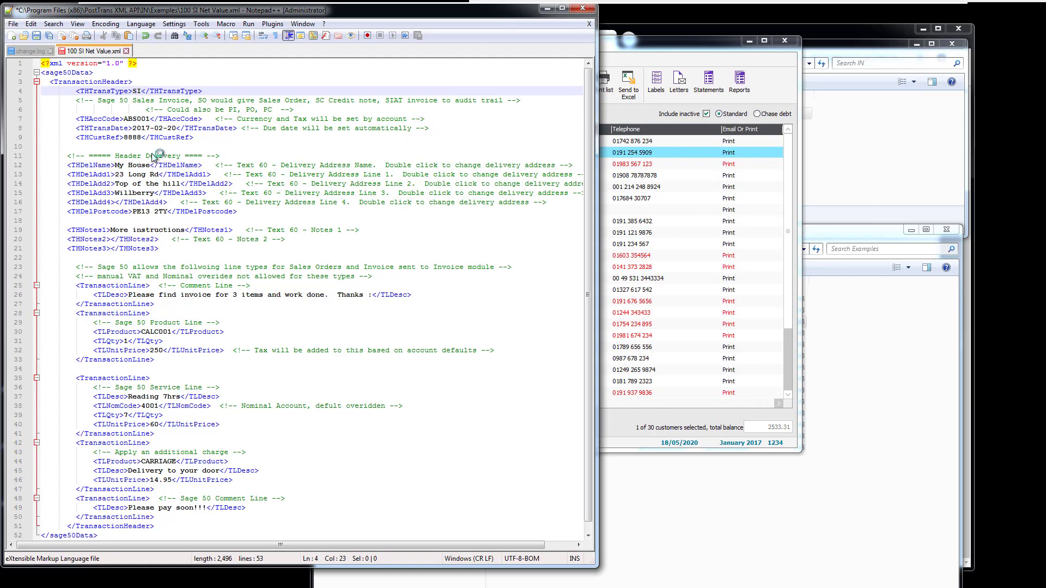
drag(141, 131, 150, 131)
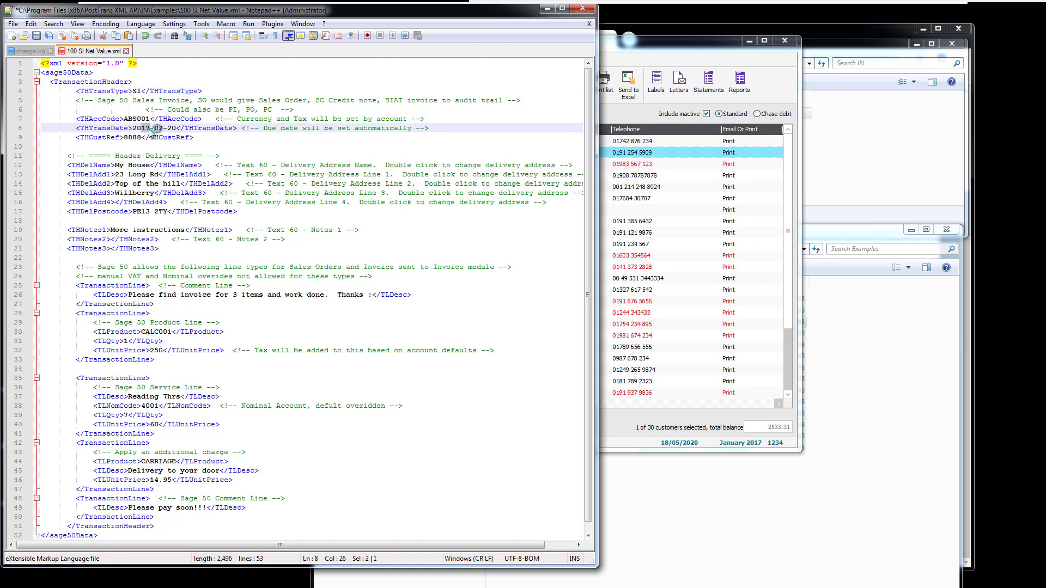
text(20)
Step: Examine the delivery address and notes tags, and each comment, product, service and additional charge TransactionLine block in the XML
click(167, 174)
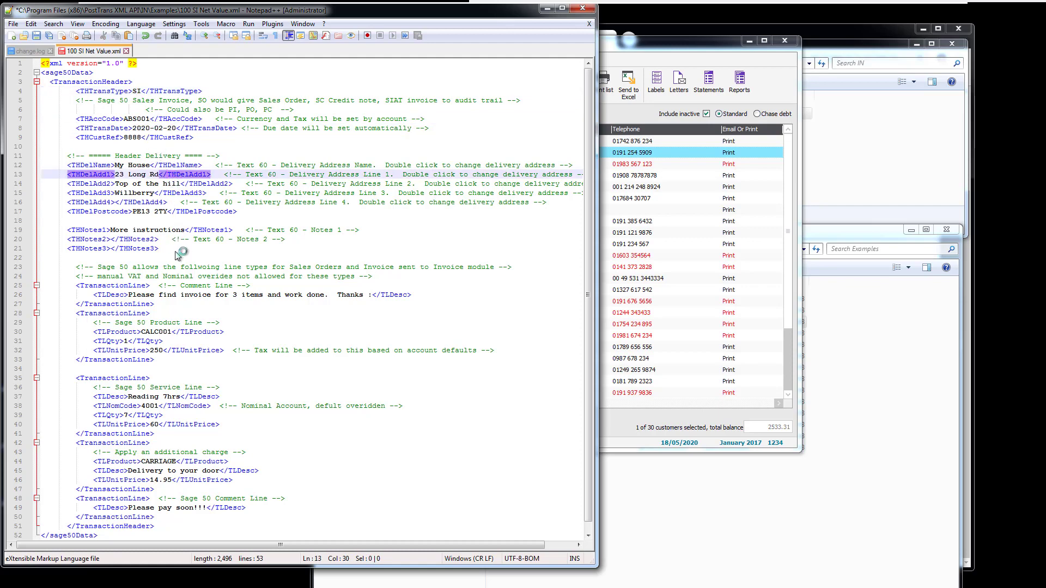
scroll(180, 259, down, 1)
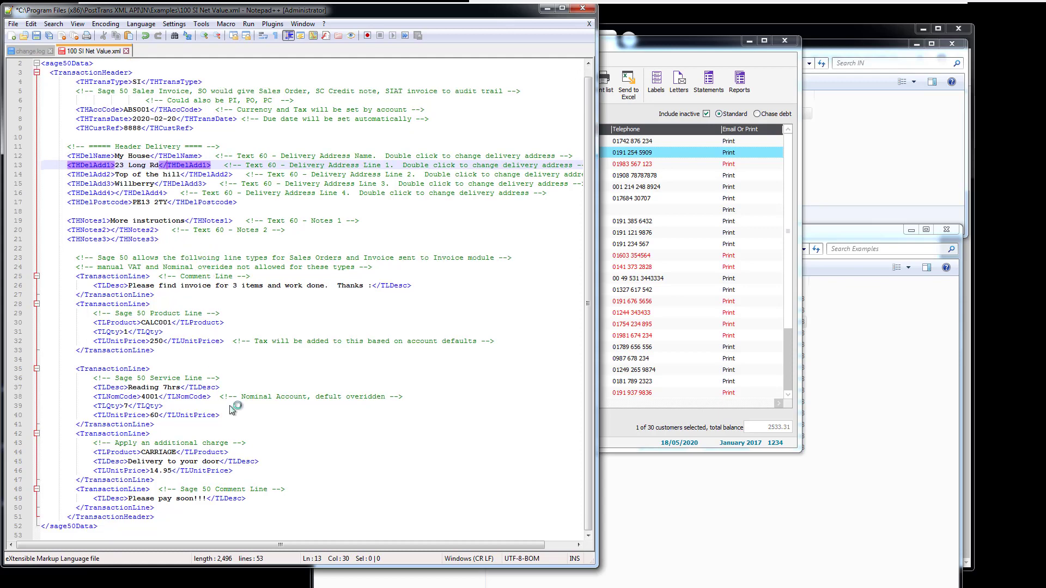
drag(159, 239, 20, 101)
drag(157, 296, 24, 278)
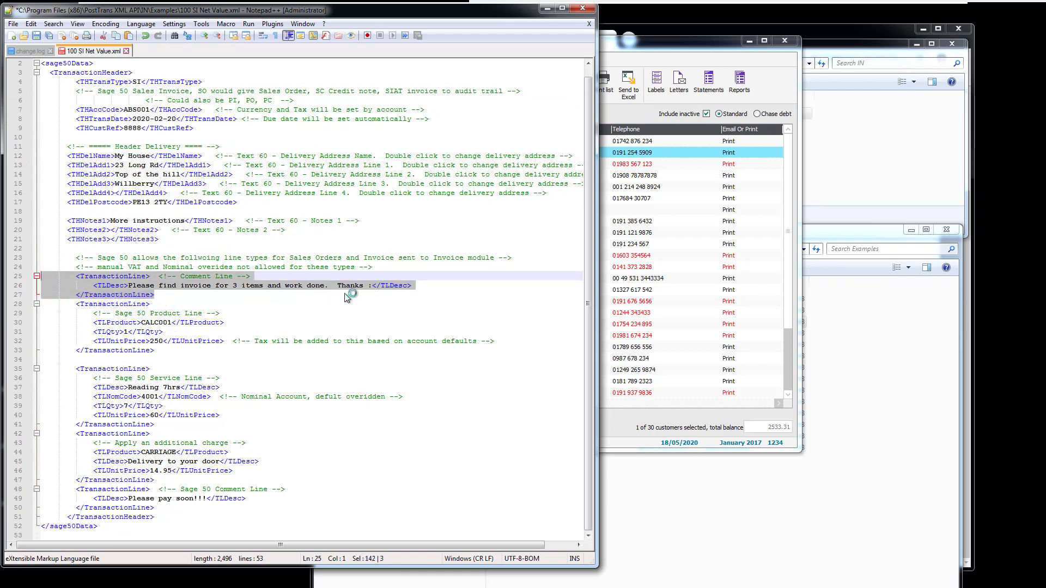
drag(165, 360, 7, 310)
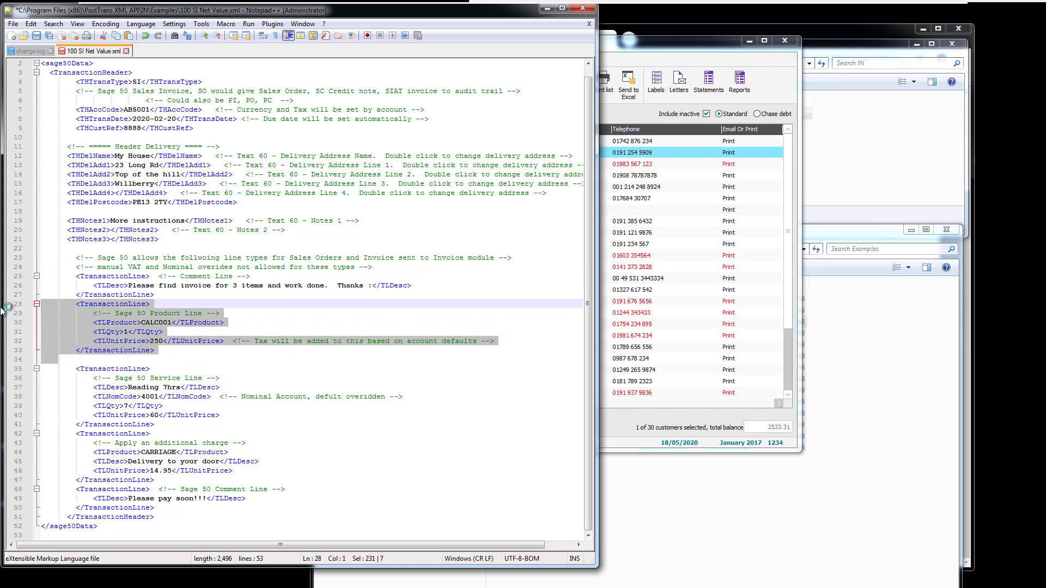
drag(166, 425, 7, 366)
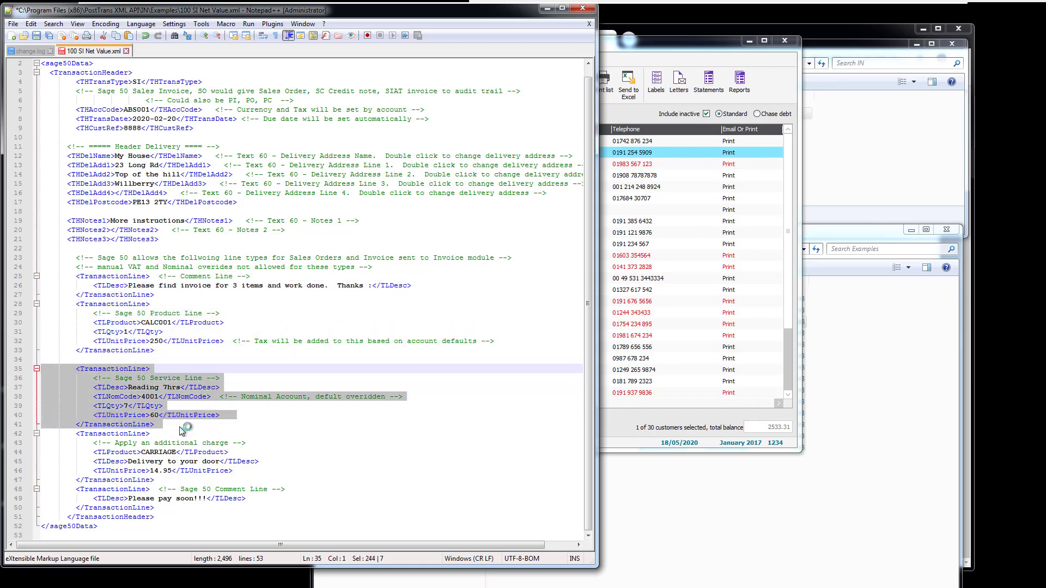
drag(162, 482, 16, 436)
drag(158, 509, 17, 490)
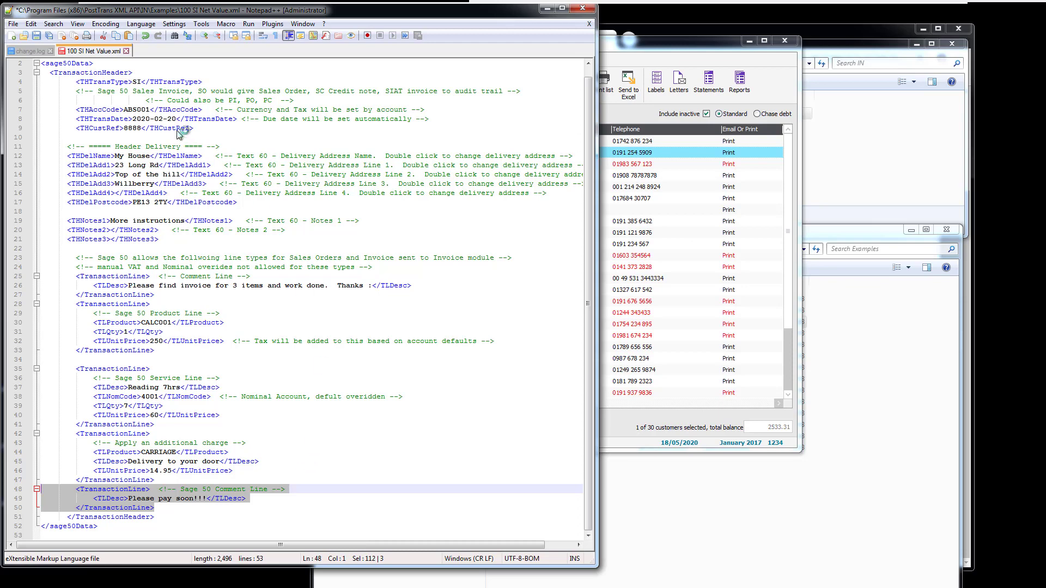
Step: Save the edited sales invoice XML and review the THDelName and THDelAdd delivery tags
key(ctrl+s)
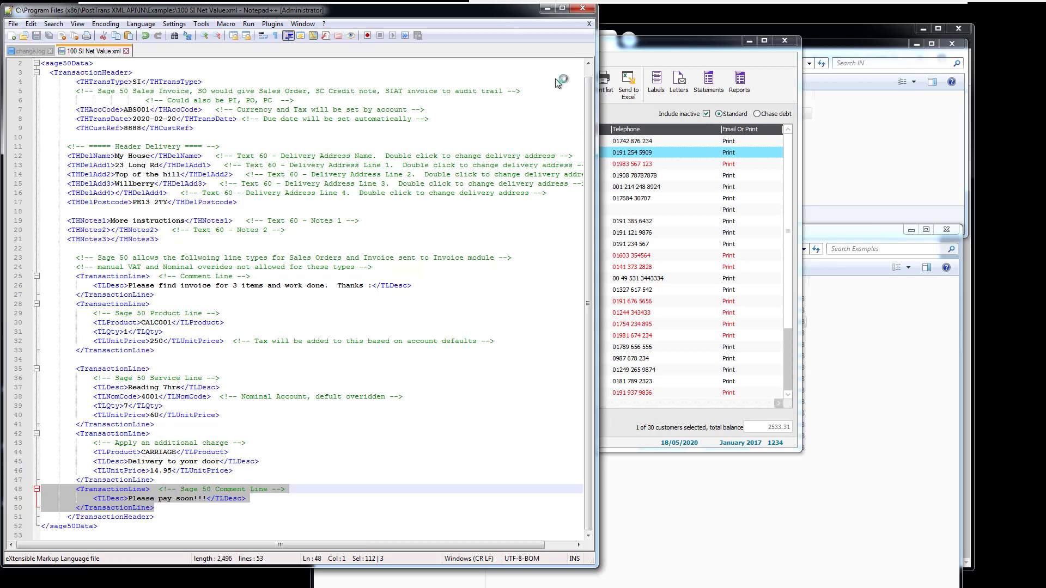
double_click(97, 157)
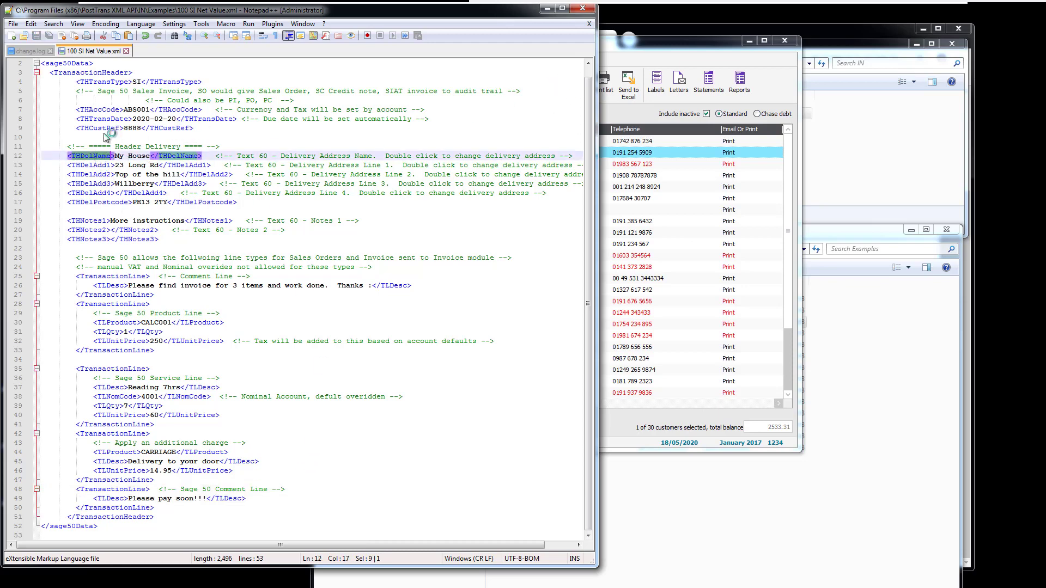
double_click(99, 166)
click(96, 177)
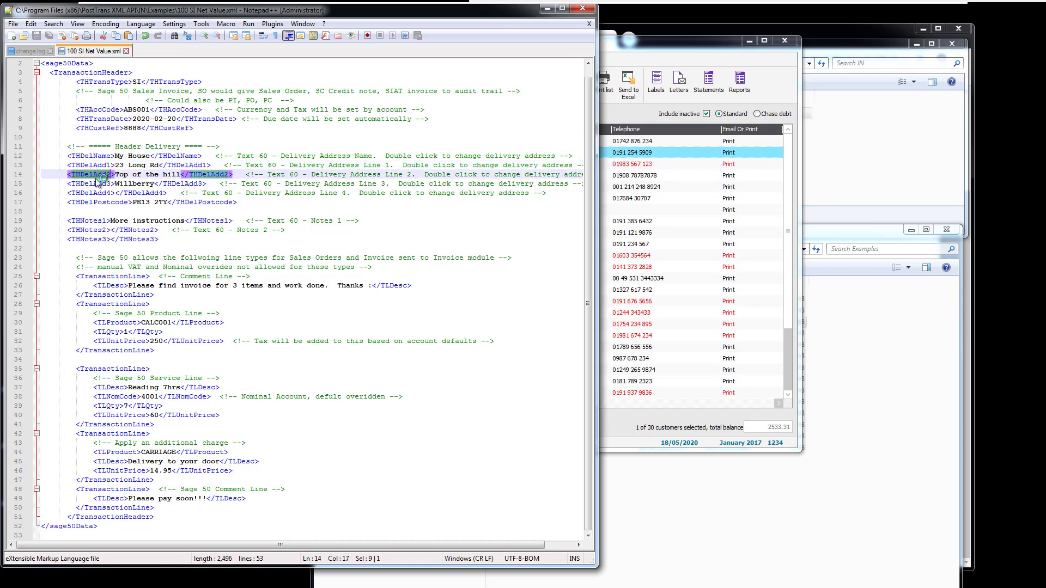
click(96, 185)
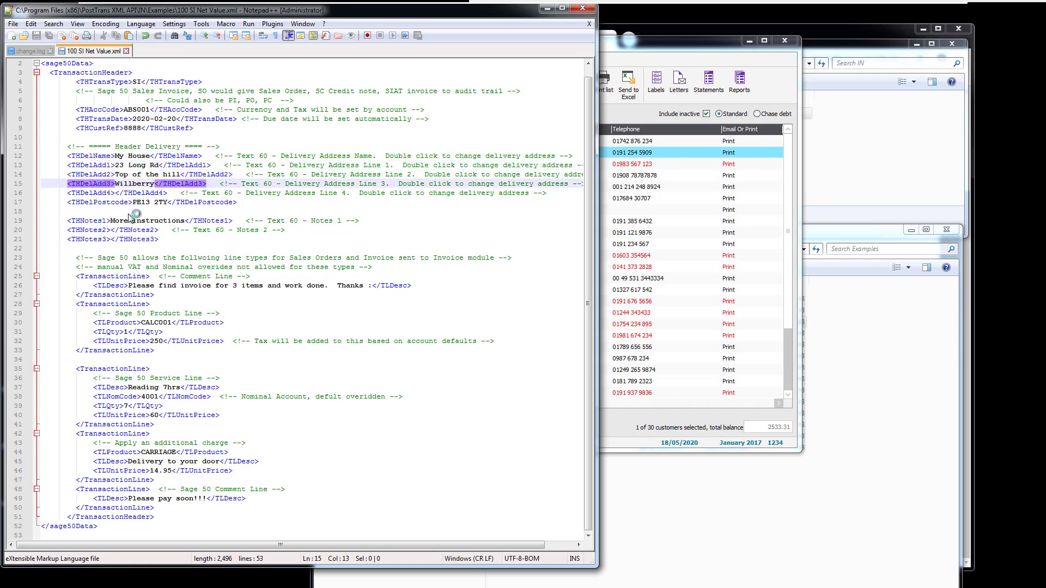
Step: Copy 100 SI Net Value.xml from Examples into the IN folder for automatic import, and check its lines in the XML API log
click(547, 8)
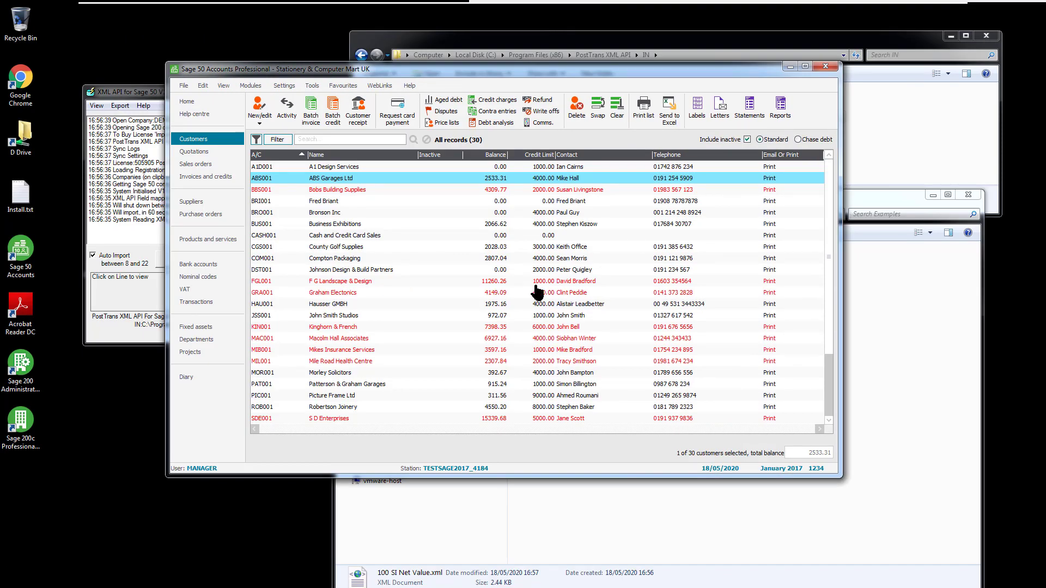
click(798, 44)
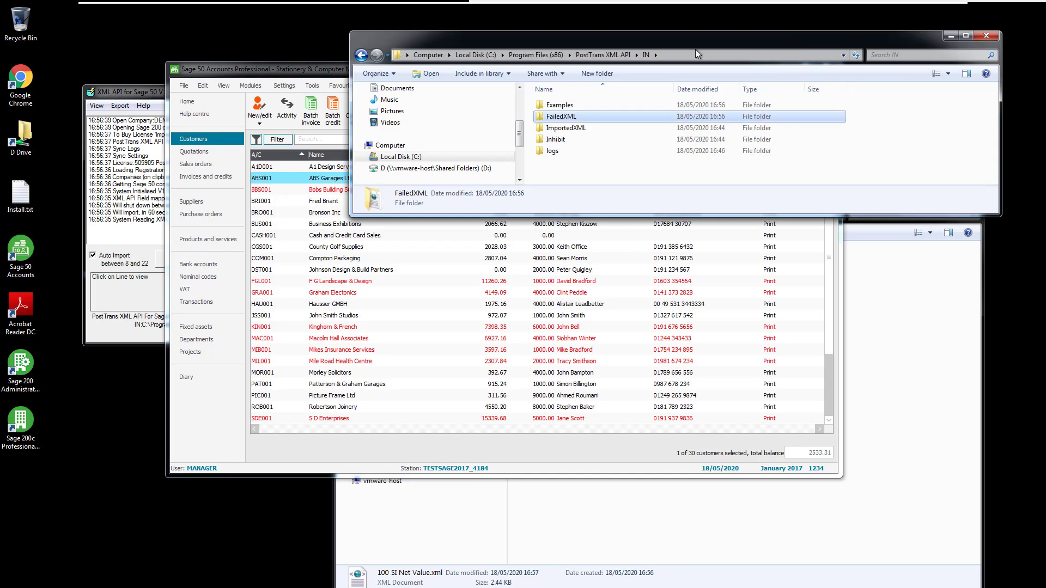
click(890, 283)
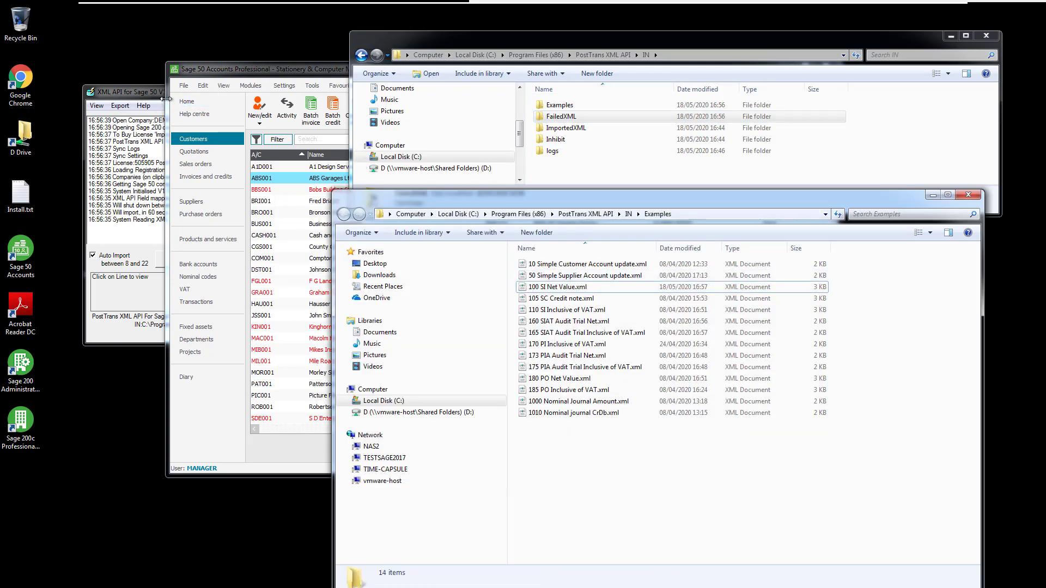
click(137, 94)
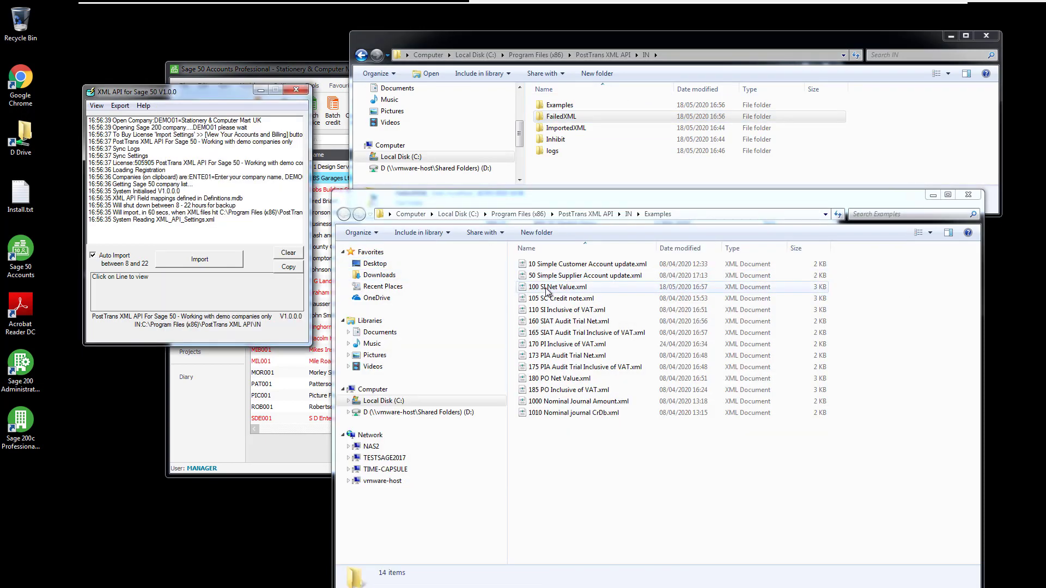
drag(548, 292, 596, 179)
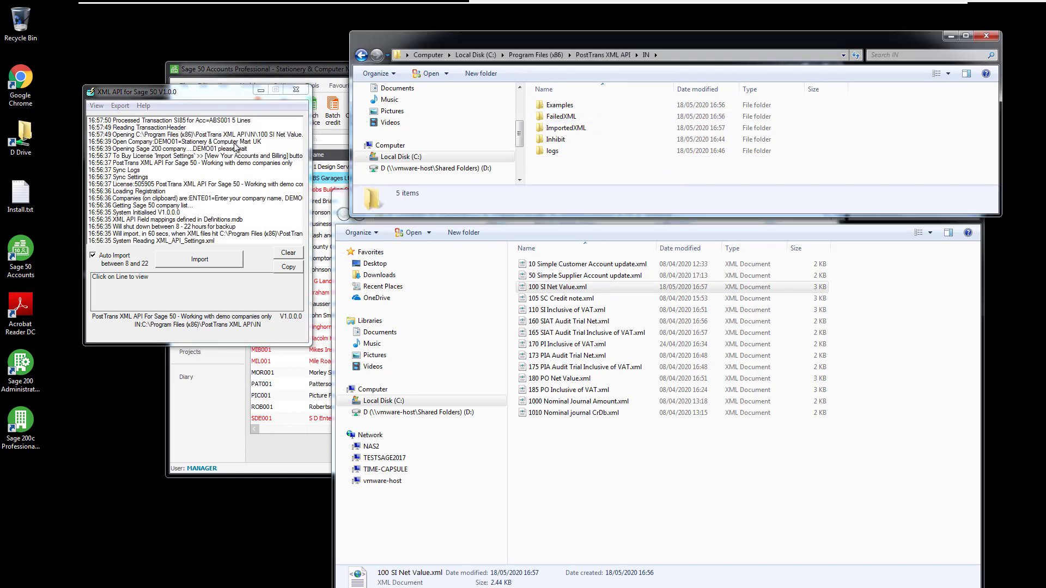
click(191, 120)
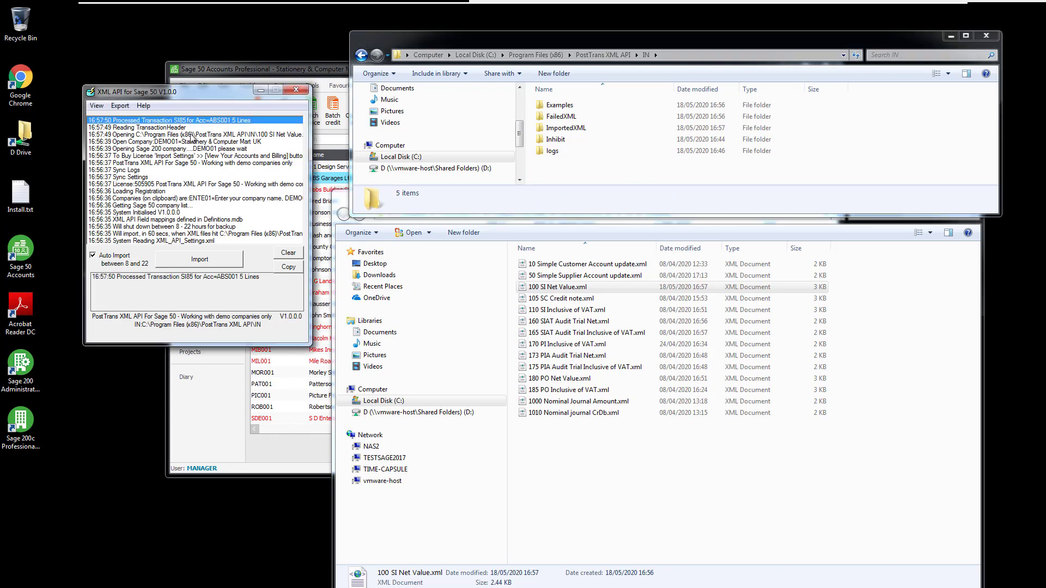
click(193, 134)
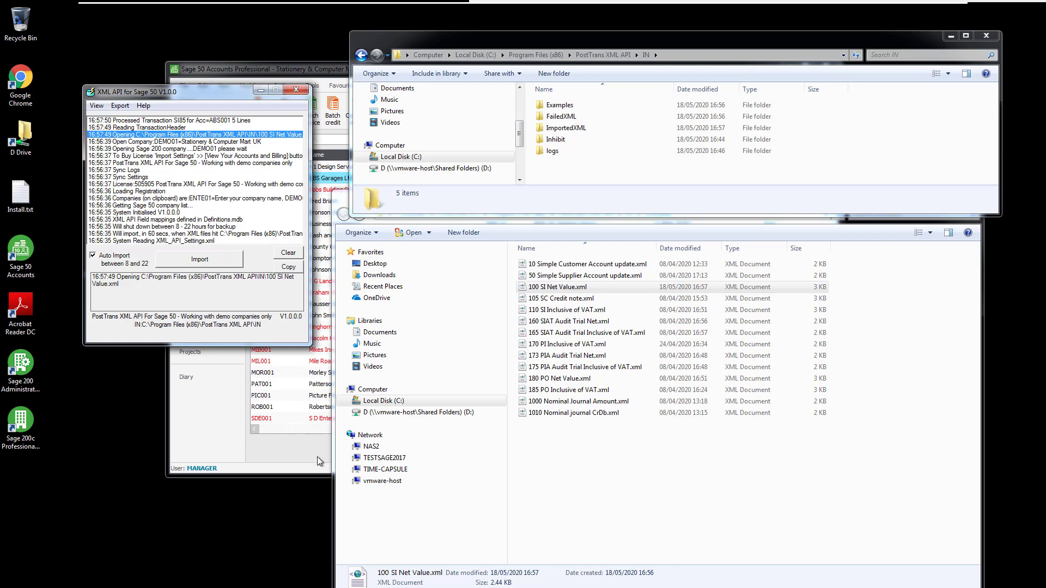
Step: Show the invoices and credits list in Sage 50, sorted by invoice number in descending order
click(234, 460)
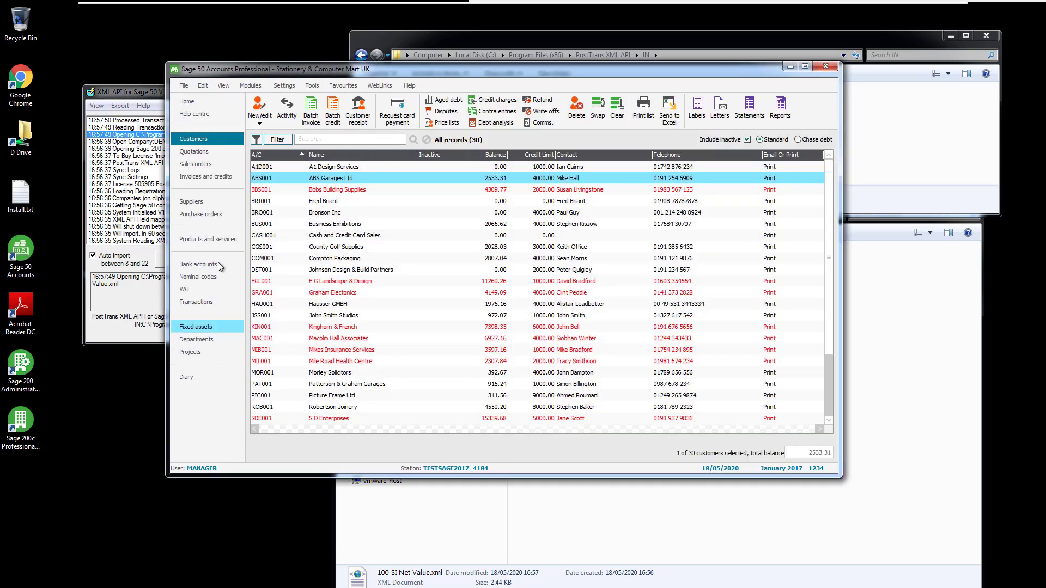
click(205, 180)
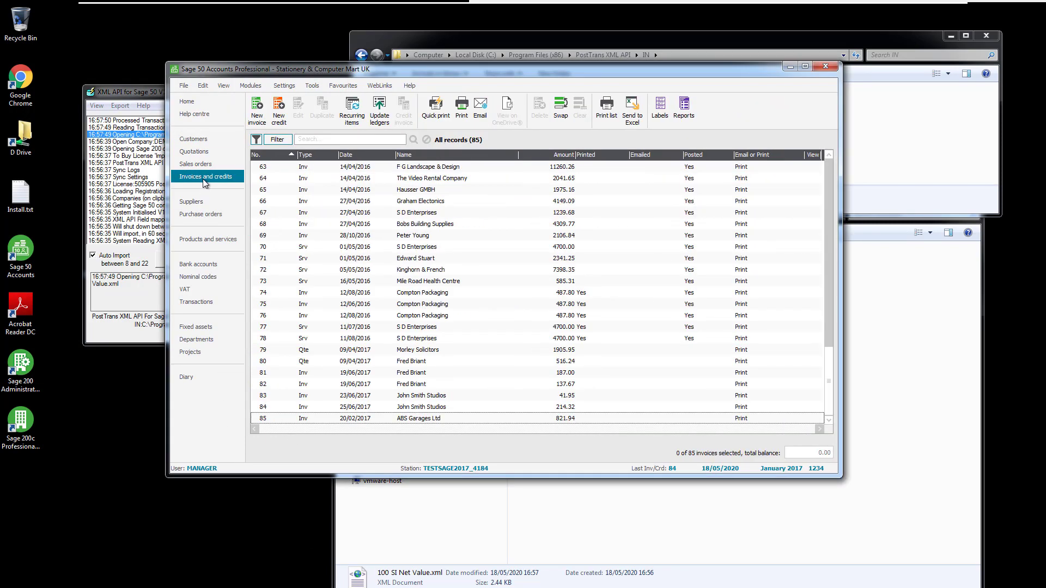
click(152, 99)
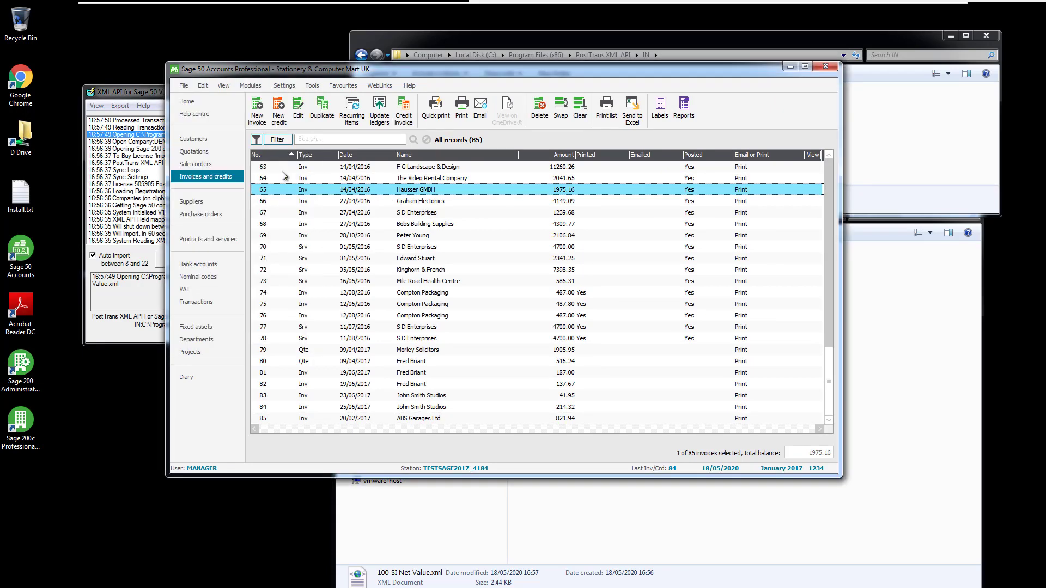
click(290, 155)
click(291, 153)
click(292, 154)
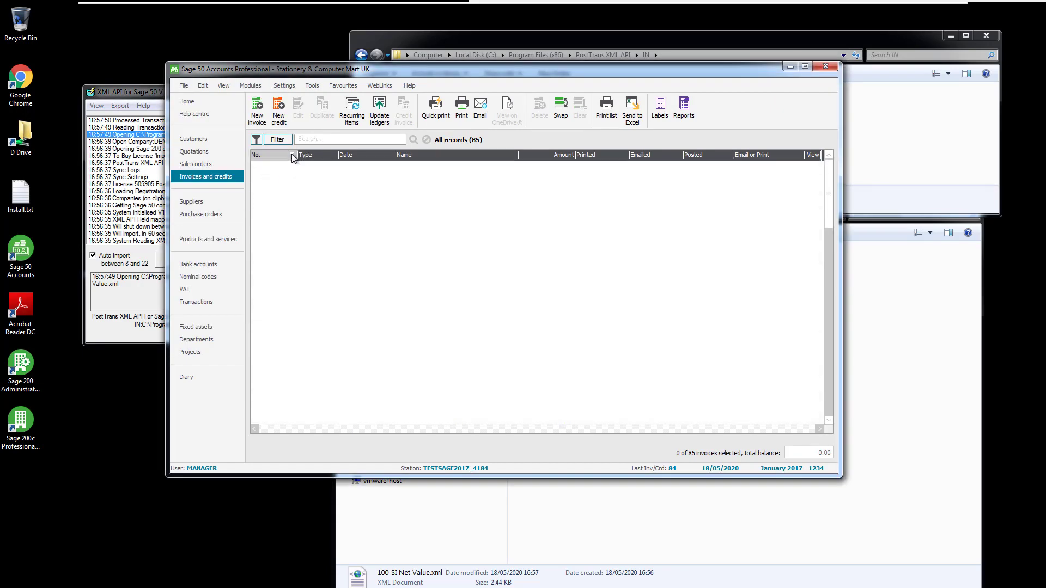
Step: Open the newest ABS Garages Ltd invoice and reposition its window to inspect the imported lines
click(278, 165)
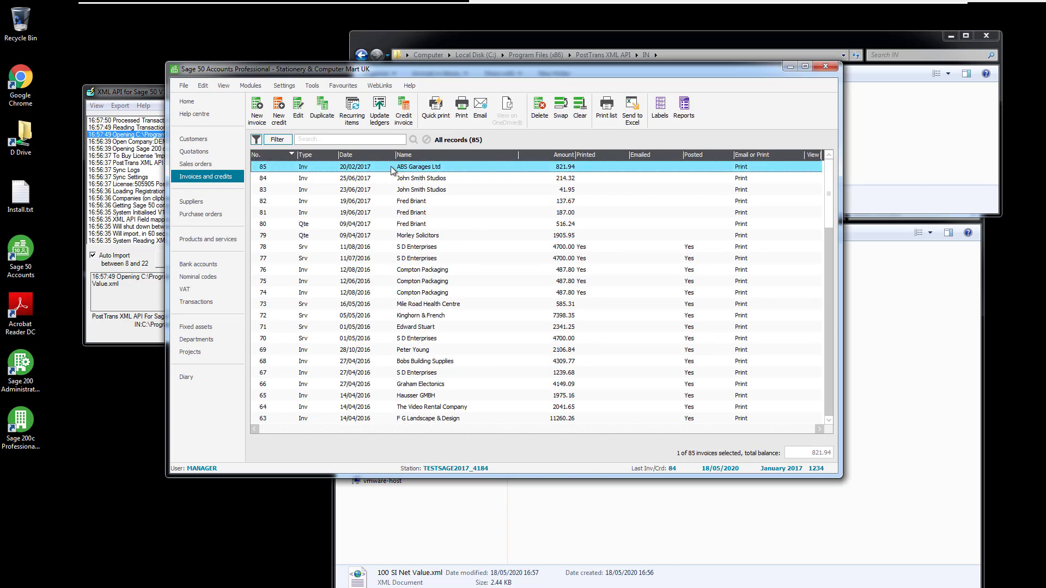
double_click(391, 166)
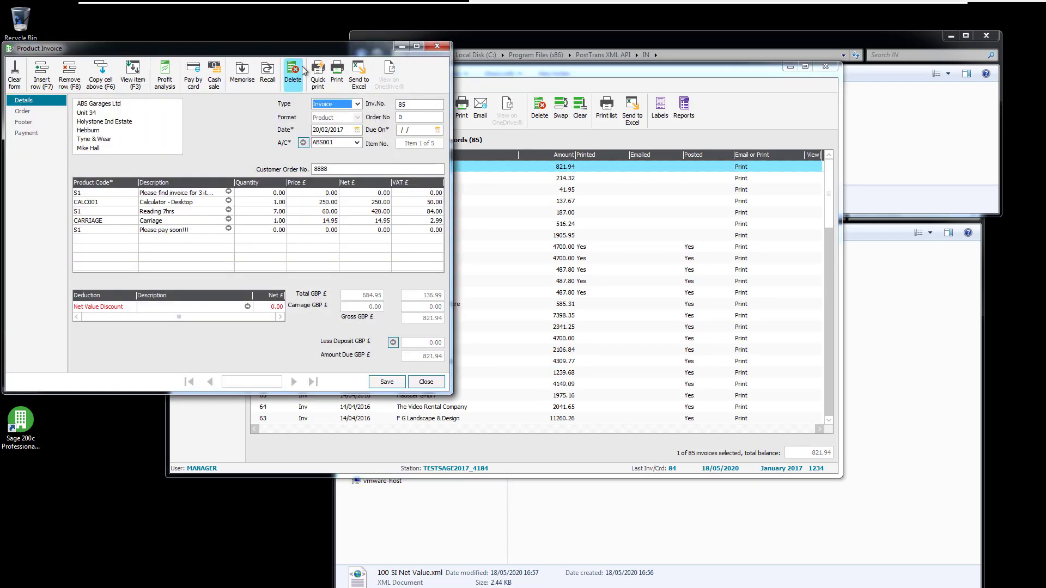
drag(322, 51, 410, 68)
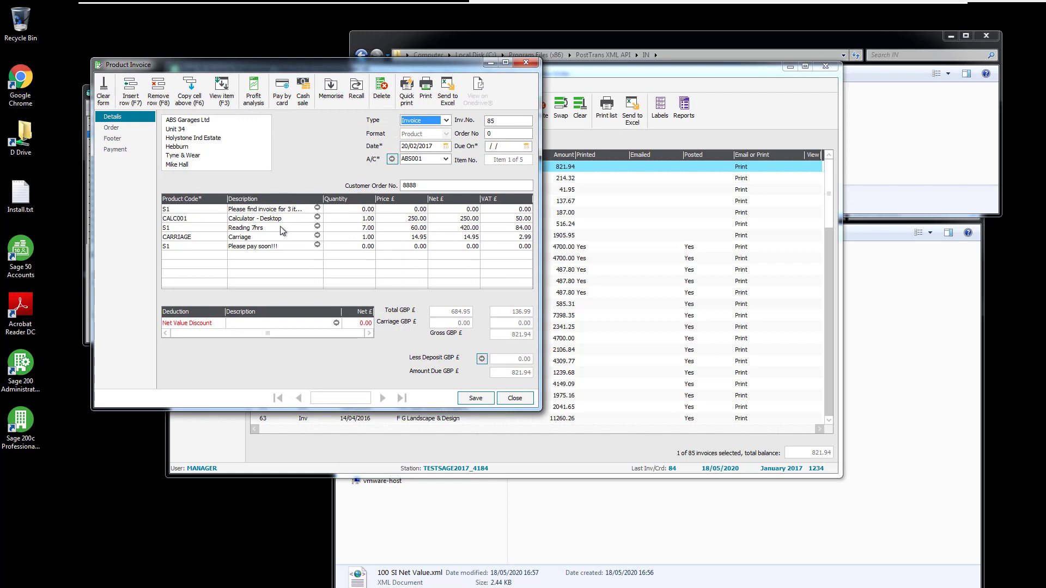